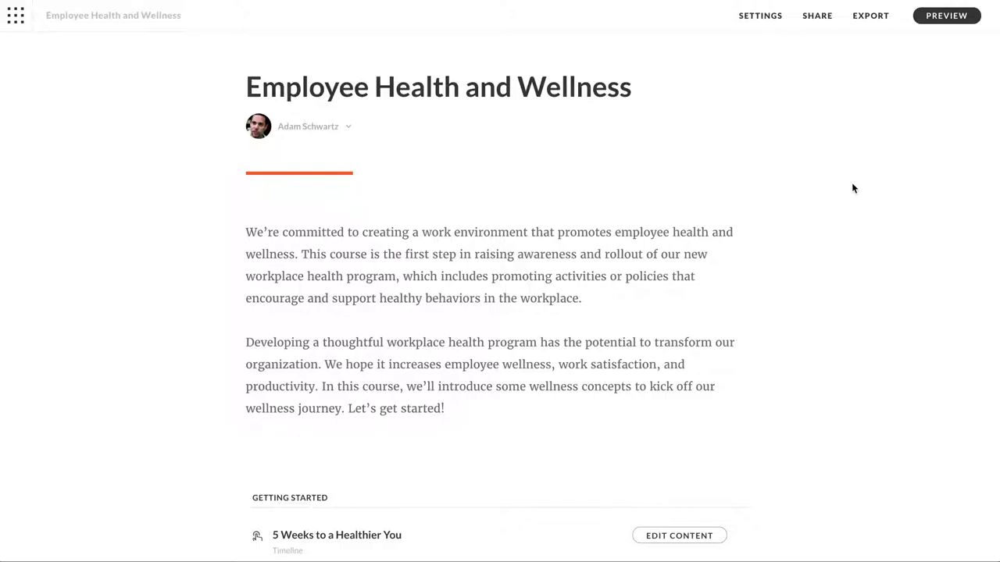
# - Preview the course in tablet portrait, start its first lesson, compare the desktop layout, and return to editing
pyautogui.click(941, 21)
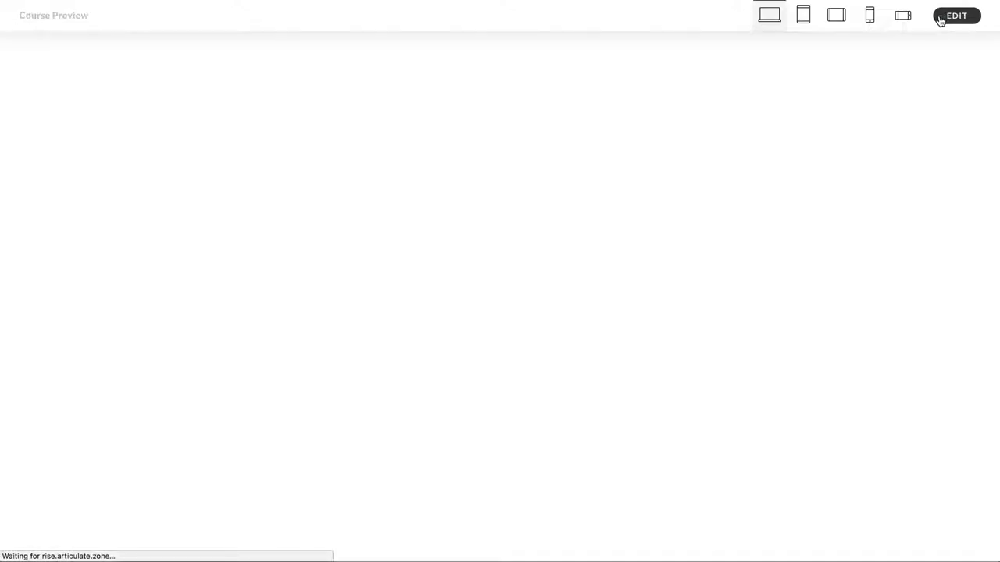
pyautogui.click(807, 23)
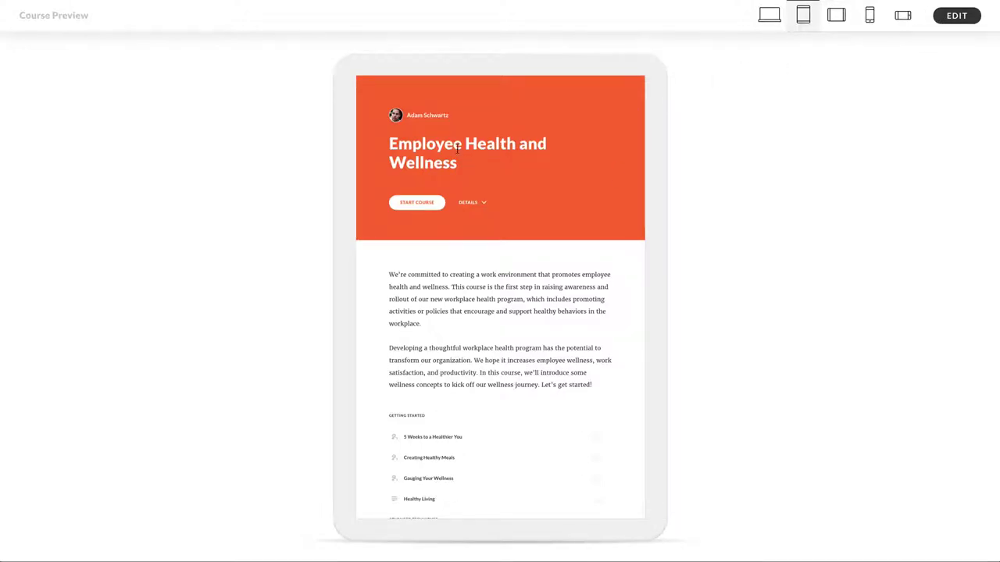
pyautogui.click(429, 204)
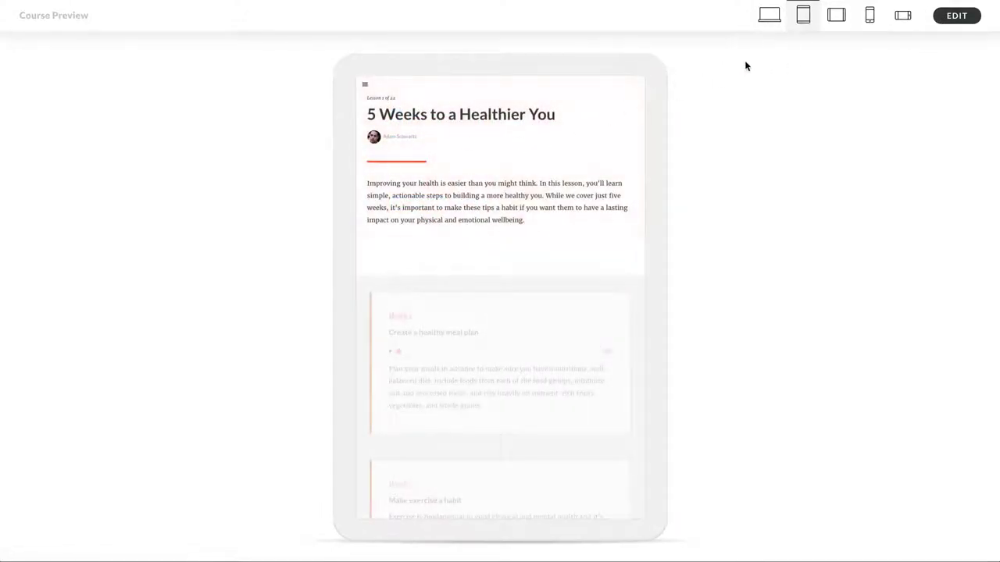
pyautogui.click(769, 18)
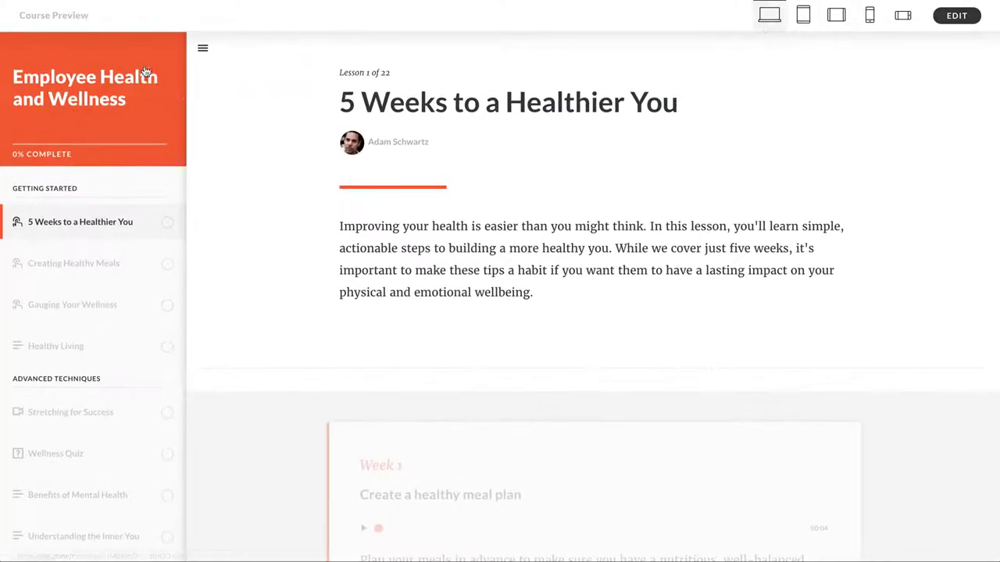
pyautogui.click(956, 17)
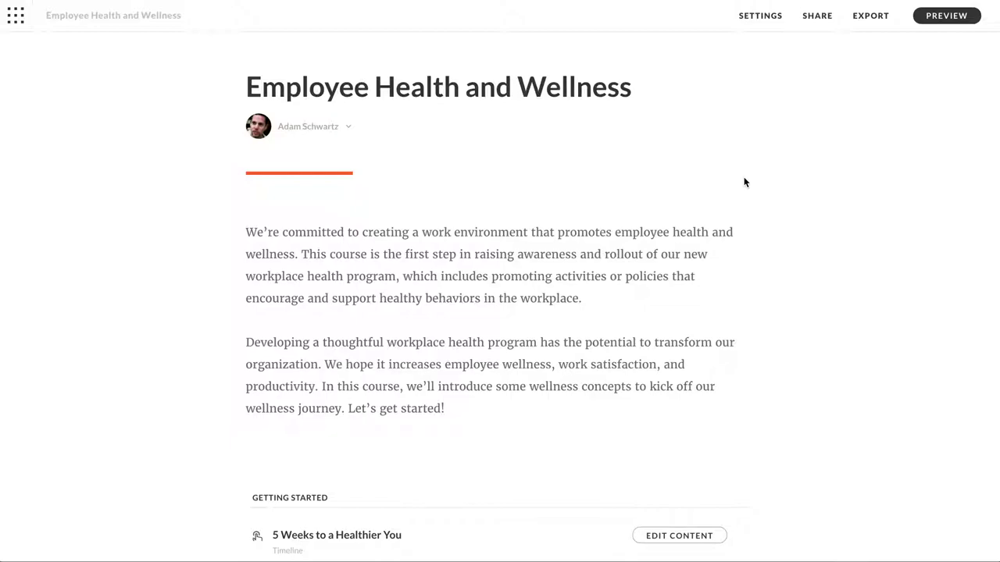
# - Open the course settings and browse the library of cover photos
pyautogui.click(760, 17)
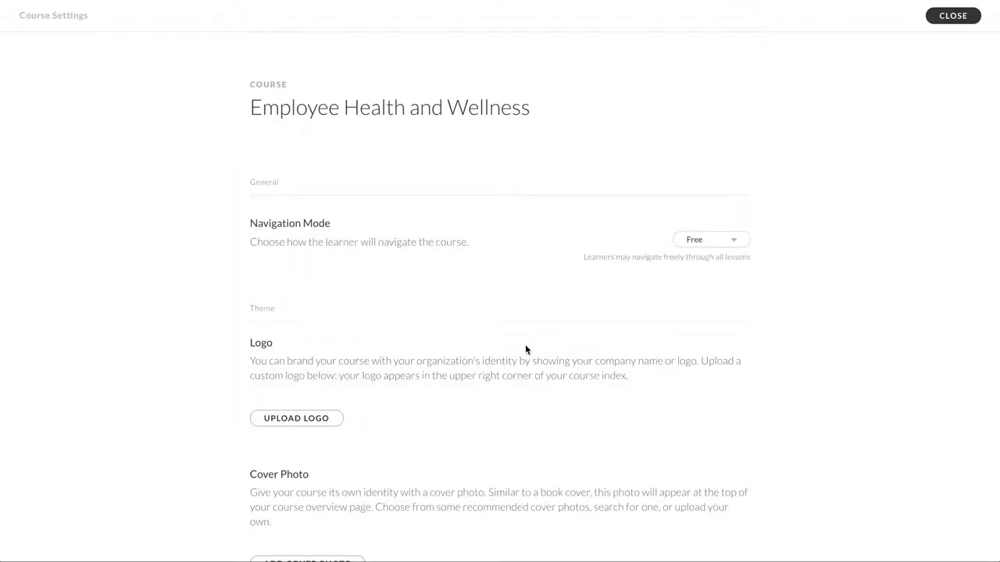
pyautogui.scroll(-5, 522, 351)
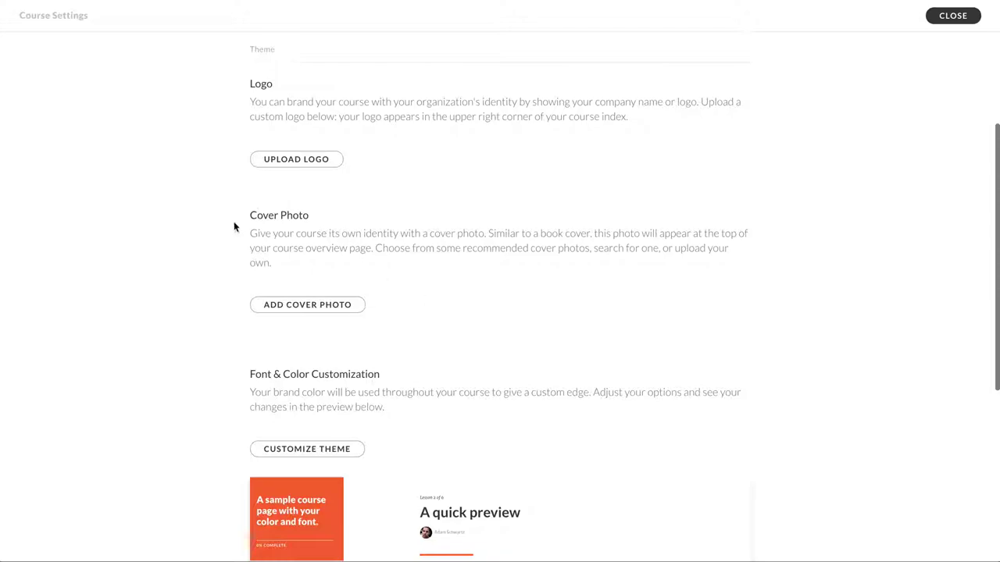
pyautogui.scroll(-1, 312, 309)
pyautogui.click(328, 287)
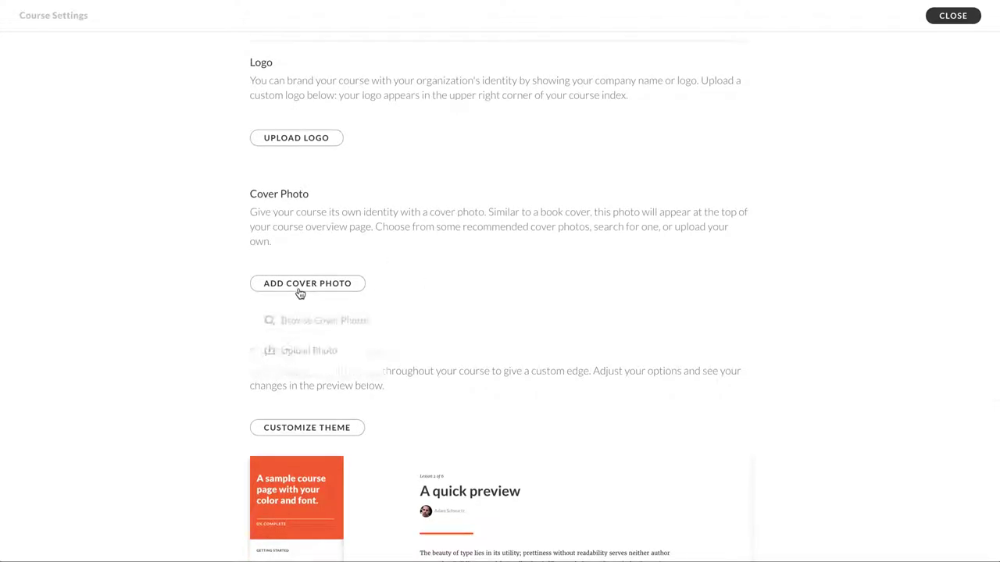
pyautogui.click(324, 325)
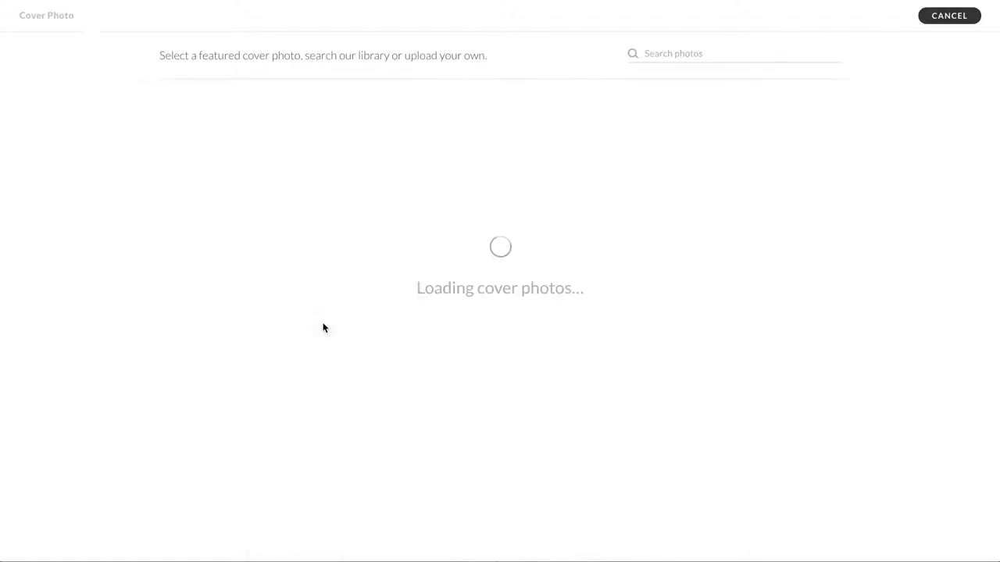
# - Load more featured photos and choose the autumn mountain lake photo as the course cover
pyautogui.scroll(-3, 325, 328)
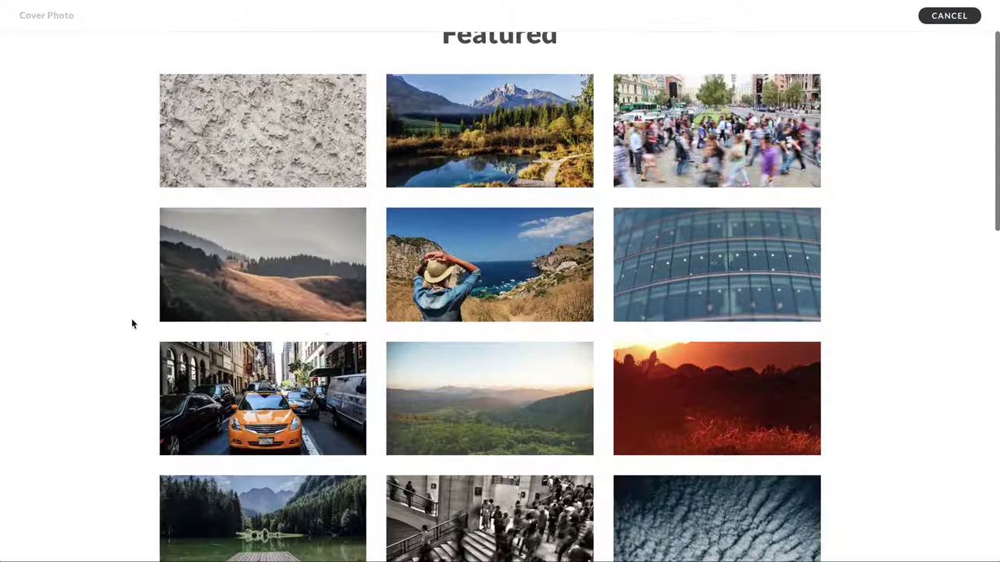
pyautogui.scroll(-4, 132, 323)
pyautogui.scroll(-15, 132, 325)
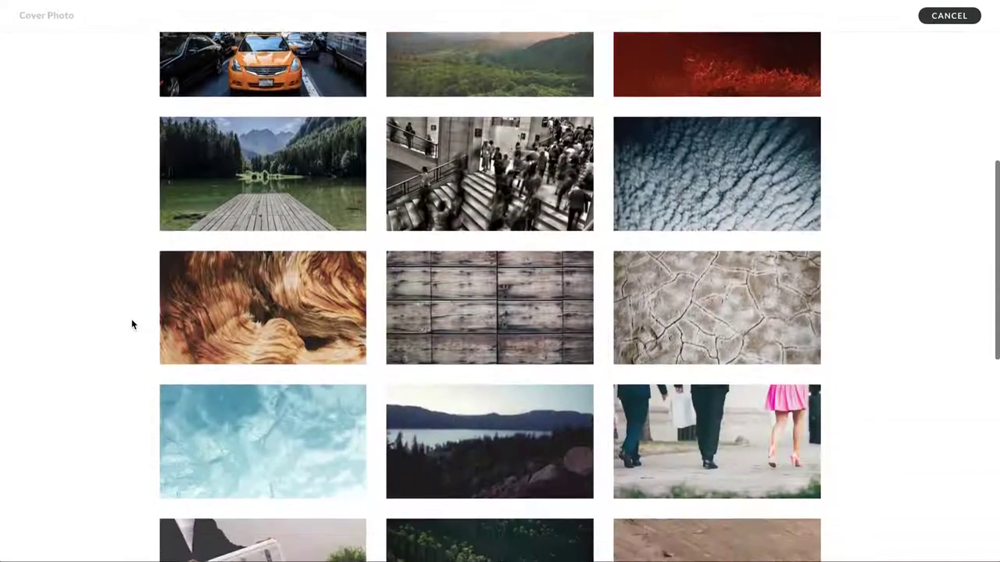
pyautogui.scroll(-2, 132, 324)
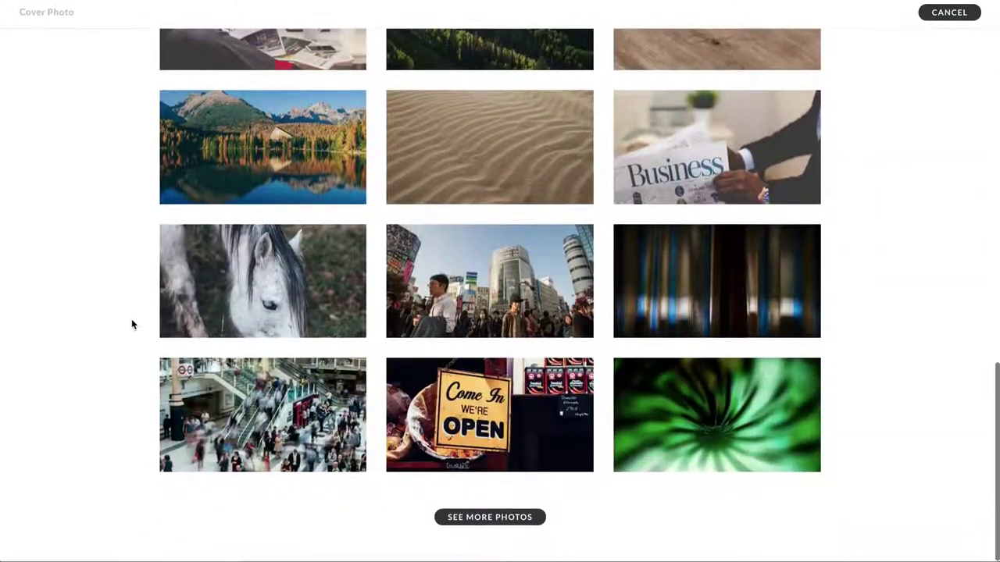
pyautogui.click(493, 528)
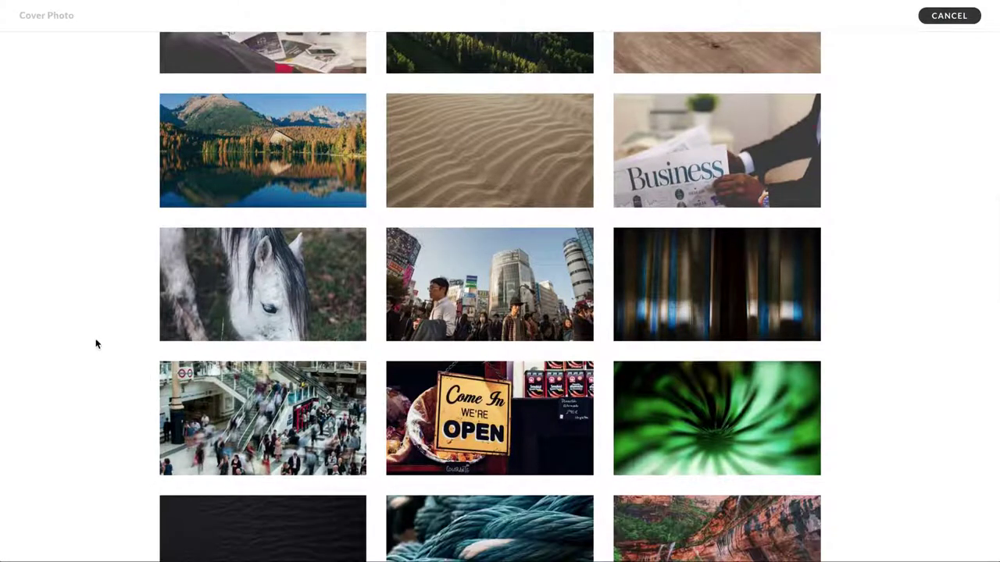
pyautogui.scroll(-16, 96, 342)
pyautogui.scroll(-15, 96, 343)
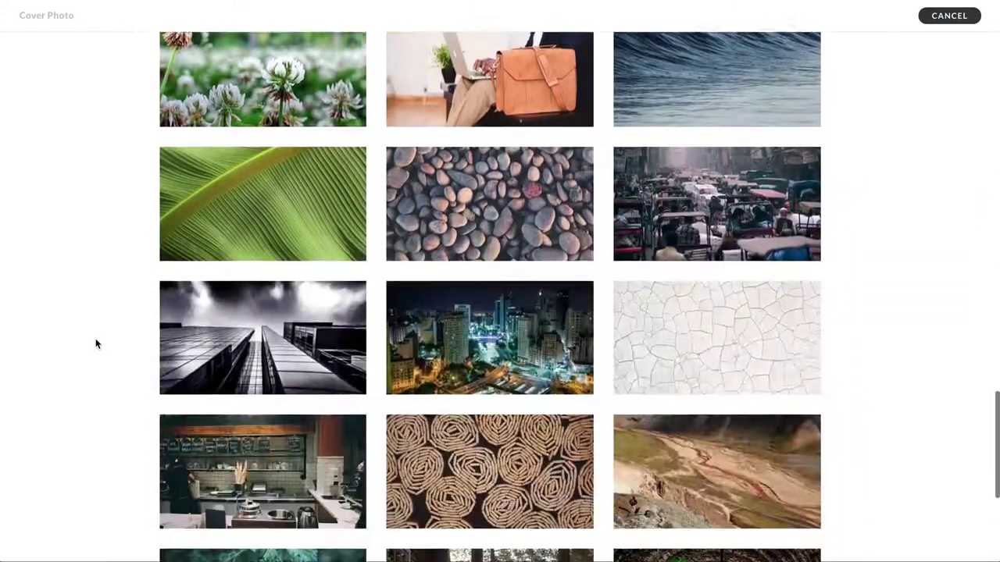
pyautogui.scroll(20, 97, 344)
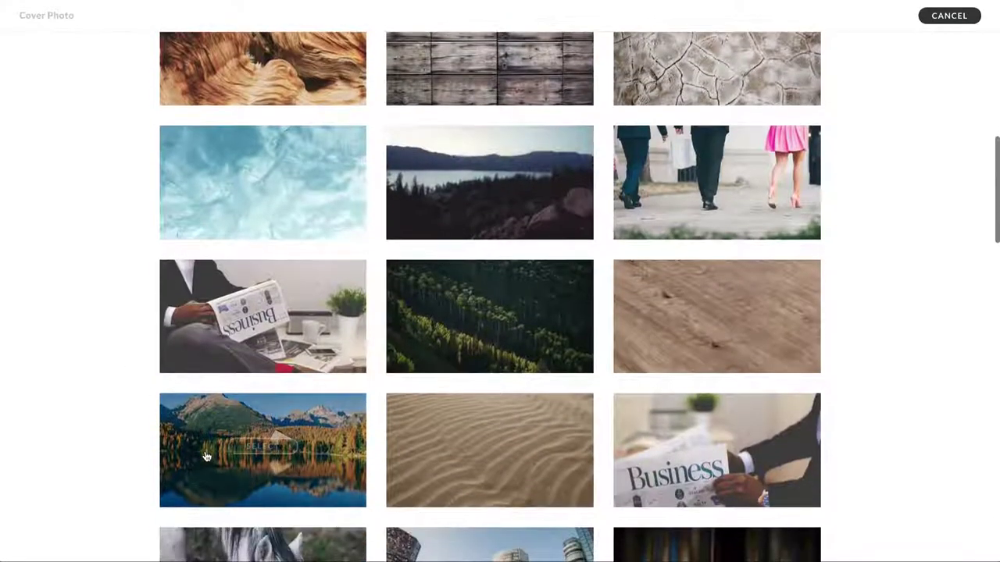
pyautogui.click(247, 453)
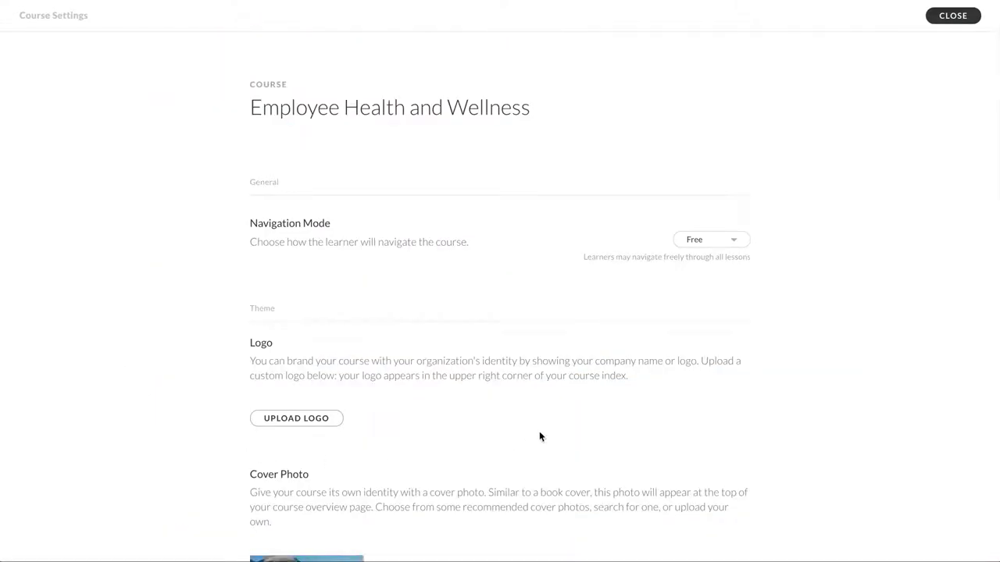
# - Close the course settings, preview the cover photo in tablet portrait, mobile portrait and desktop layouts, and return to editing
pyautogui.scroll(-3, 539, 437)
pyautogui.scroll(-1, 539, 436)
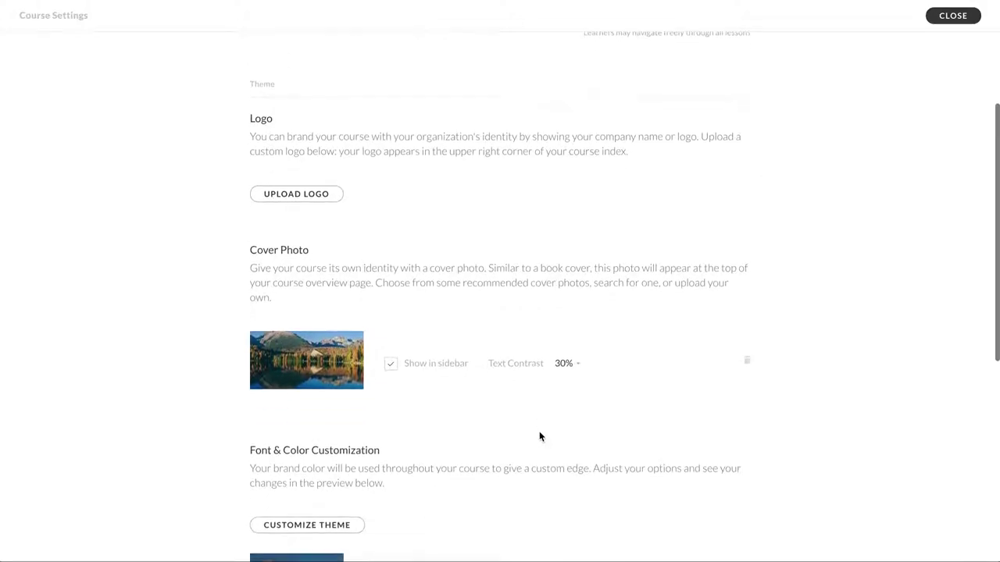
pyautogui.click(938, 16)
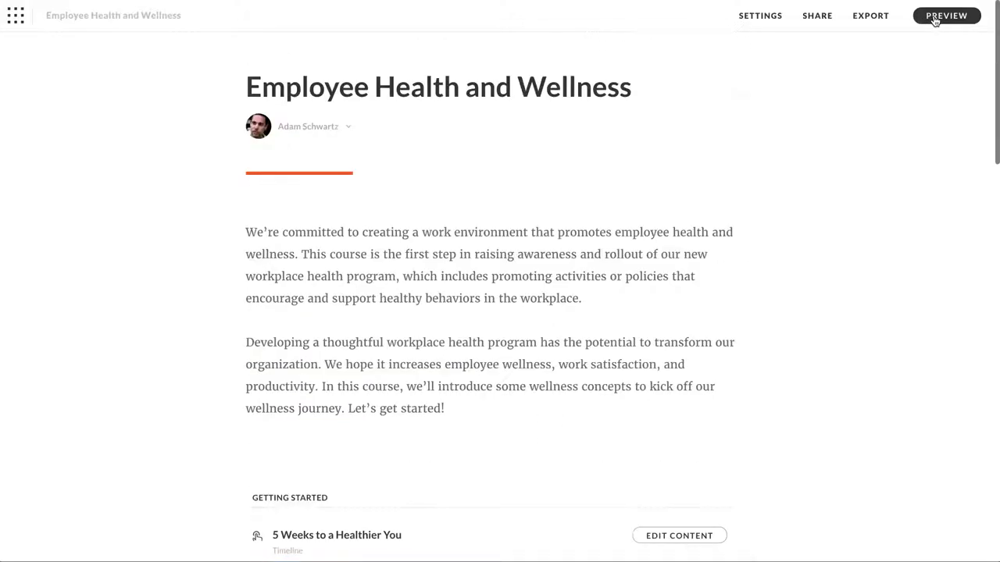
pyautogui.click(934, 18)
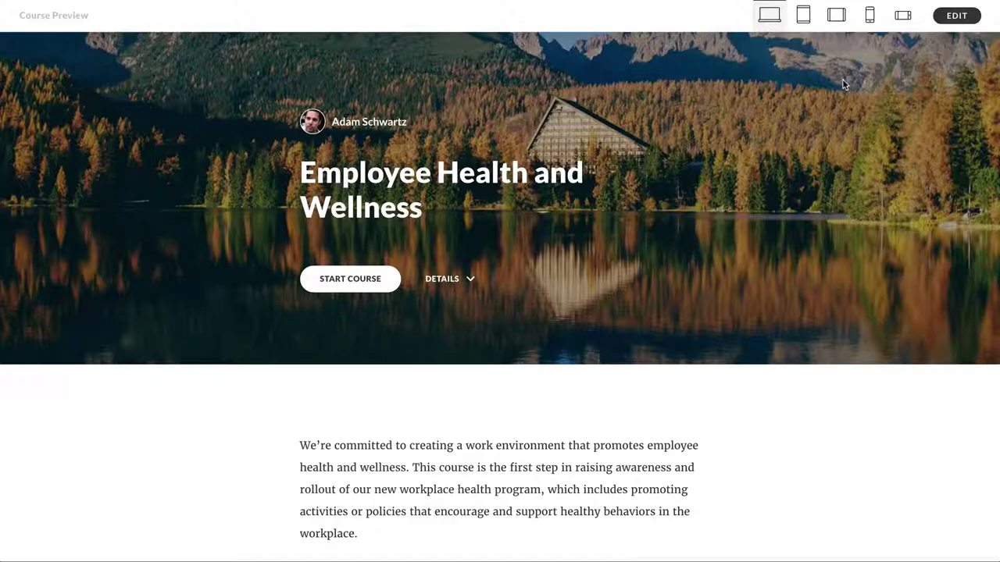
pyautogui.click(811, 18)
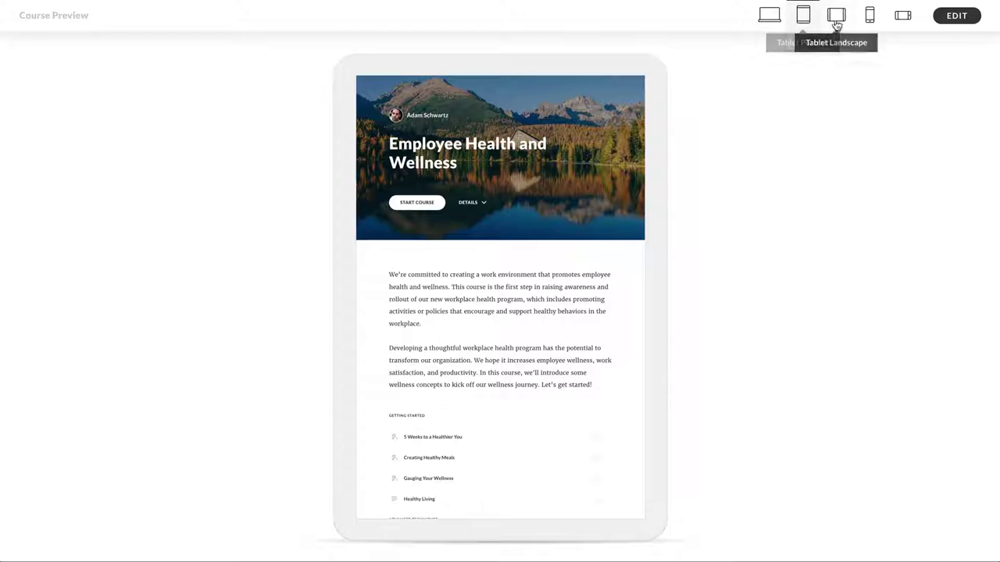
pyautogui.click(869, 26)
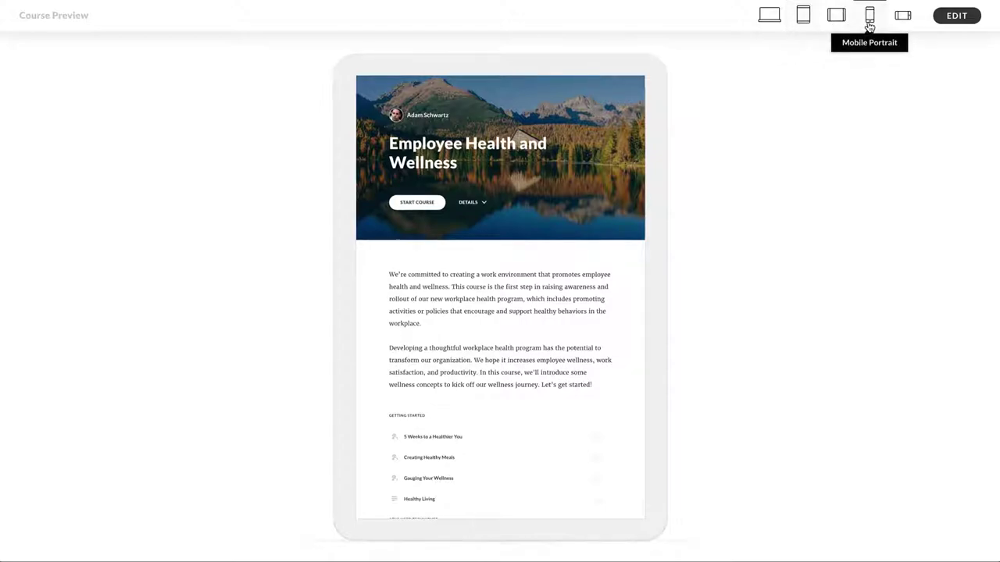
pyautogui.click(779, 22)
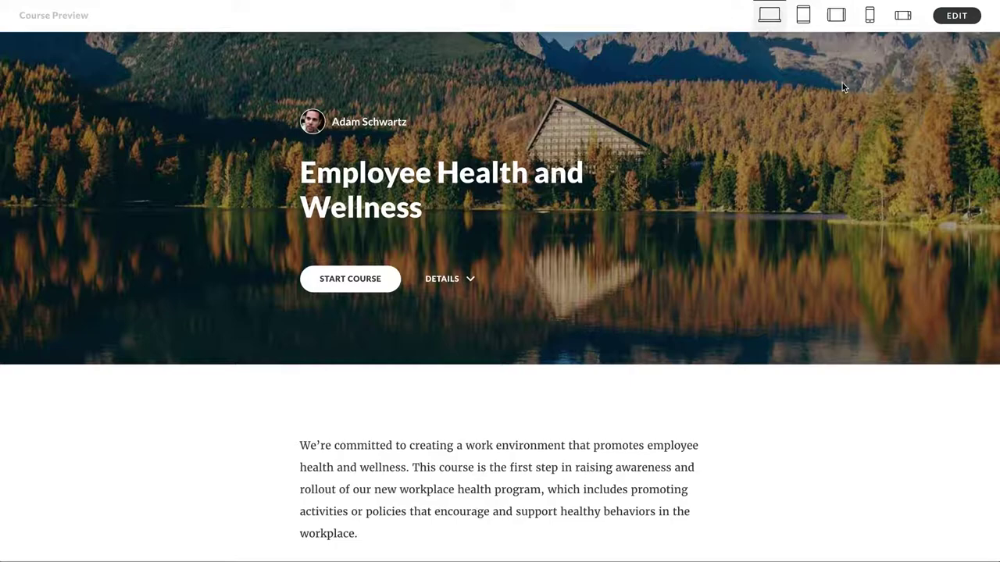
pyautogui.click(940, 17)
# - Switch the cover photo's Show in sidebar option off and back on in the course settings to compare the sample page
pyautogui.click(744, 17)
pyautogui.scroll(-3, 462, 283)
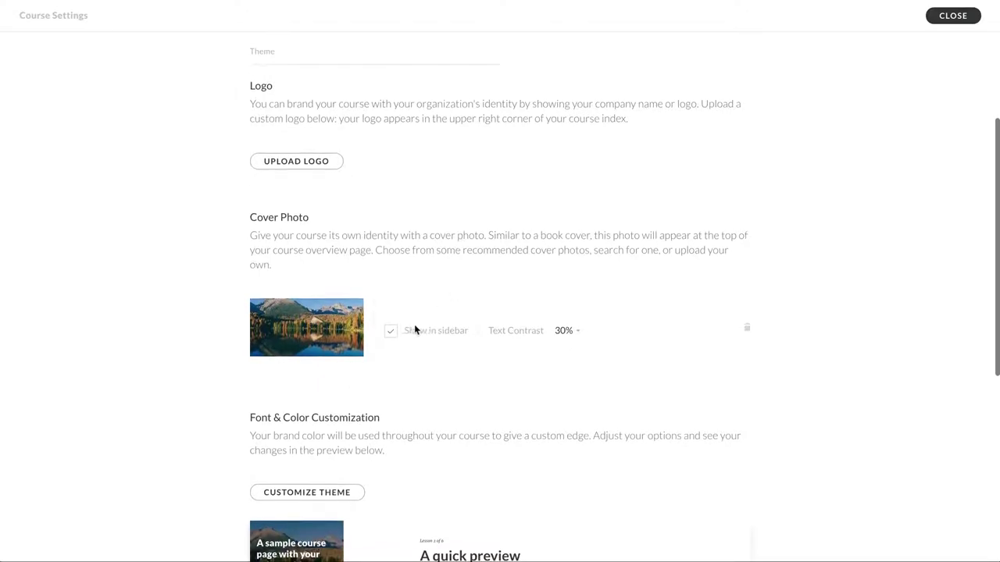
pyautogui.scroll(-2, 412, 347)
pyautogui.scroll(-1, 411, 347)
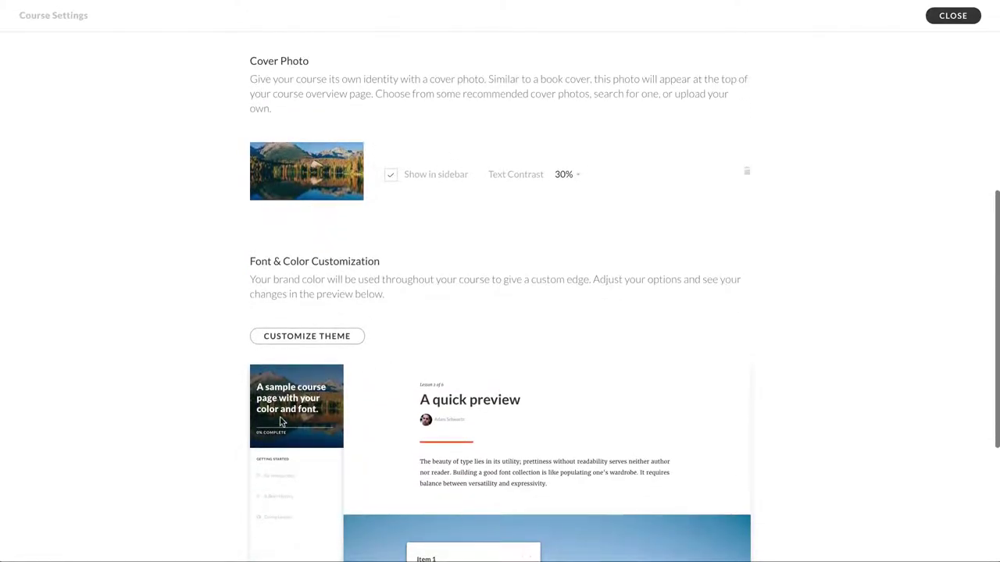
pyautogui.scroll(-1, 328, 404)
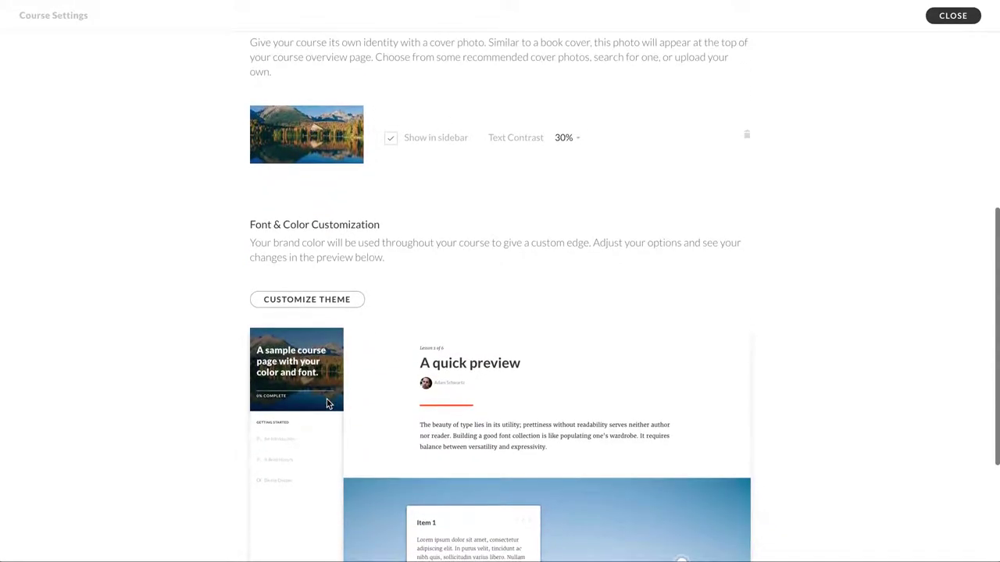
pyautogui.click(392, 142)
pyautogui.click(392, 142)
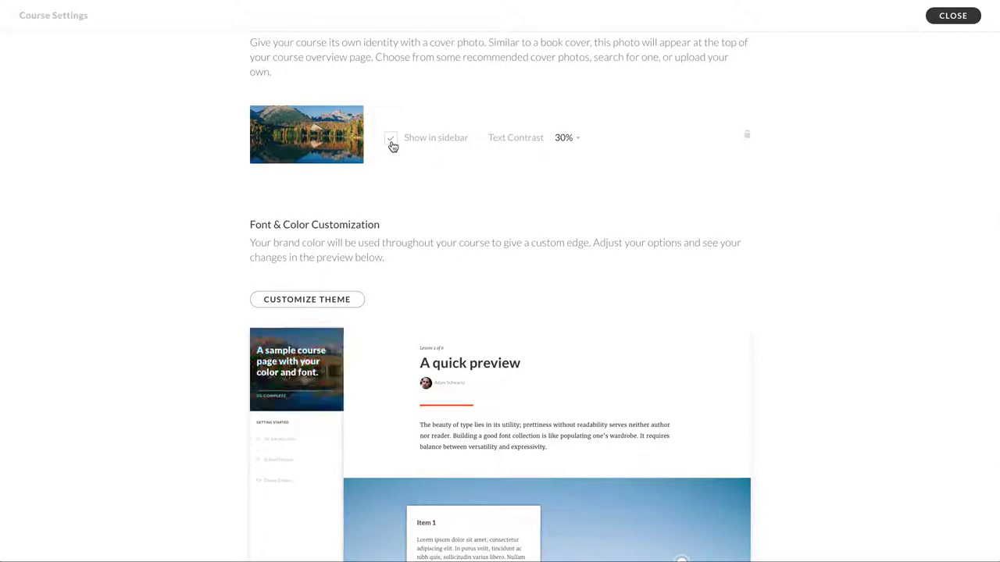
pyautogui.click(392, 143)
pyautogui.click(391, 143)
# - Preview the course, start the first lesson to check the cover photo in the sidebar, and return to editing
pyautogui.click(936, 16)
pyautogui.click(934, 15)
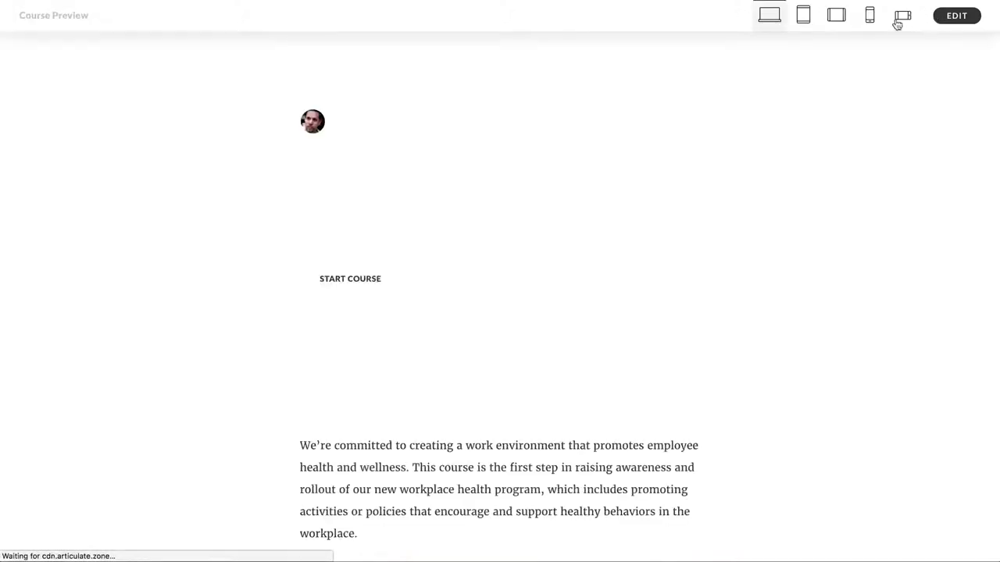
pyautogui.click(359, 289)
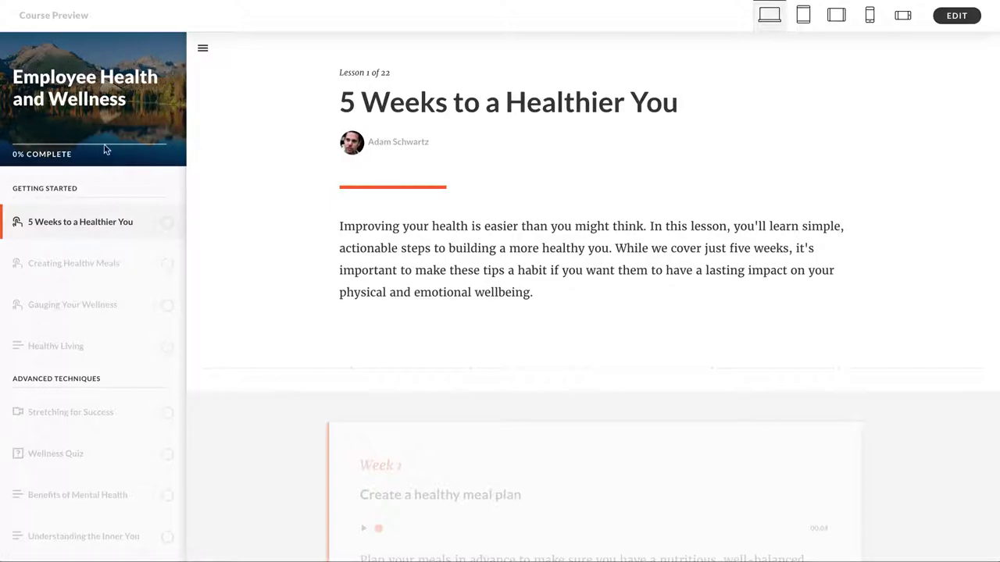
pyautogui.click(953, 22)
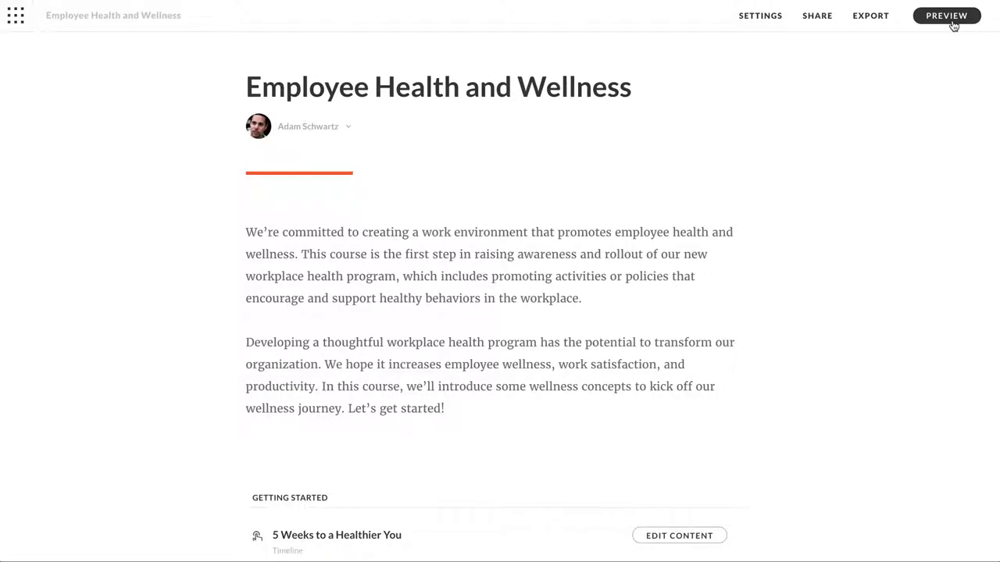
# - Retitle the course "Introduction to Vinyl Manufacturing"
pyautogui.tripleClick(657, 88)
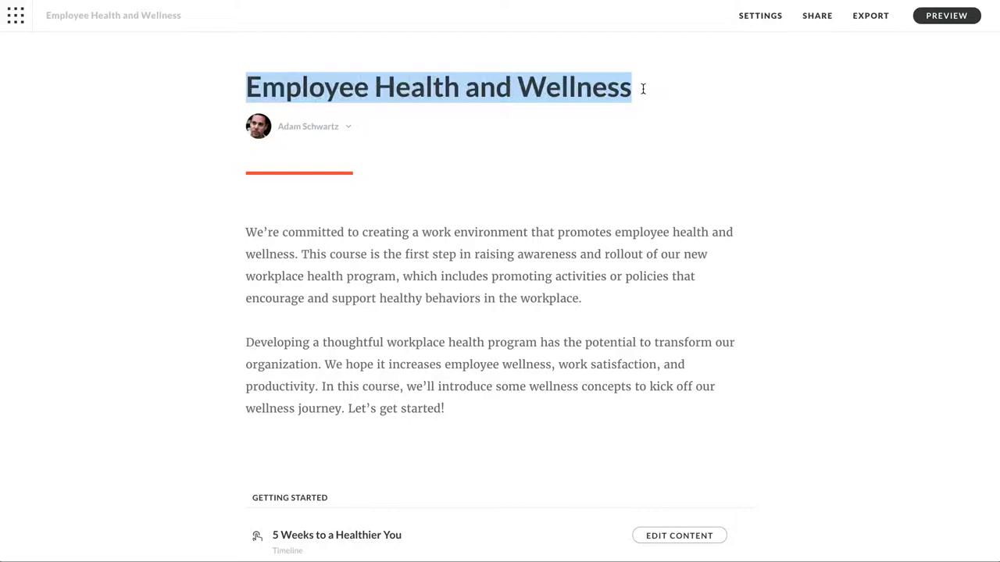
pyautogui.write('Introduction to Vinyl Manufacturing')
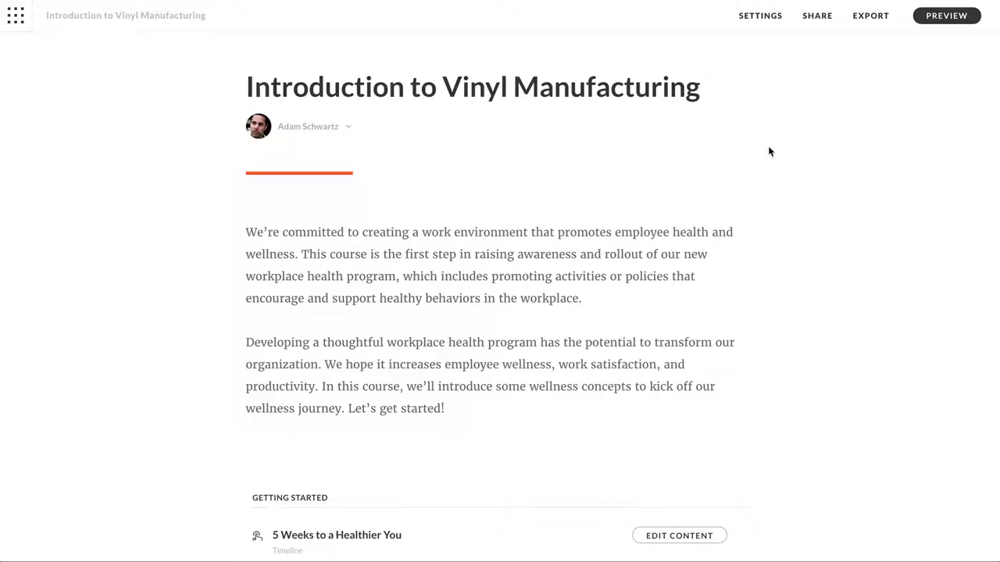
# - Remove the autumn lake cover photo in the course settings
pyautogui.click(762, 24)
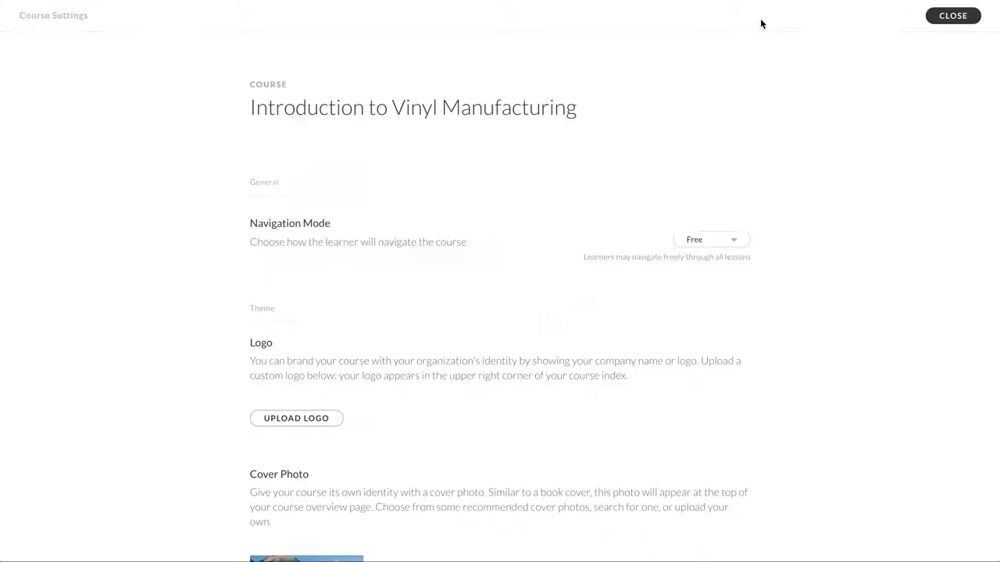
pyautogui.scroll(-2, 596, 203)
pyautogui.scroll(-5, 596, 203)
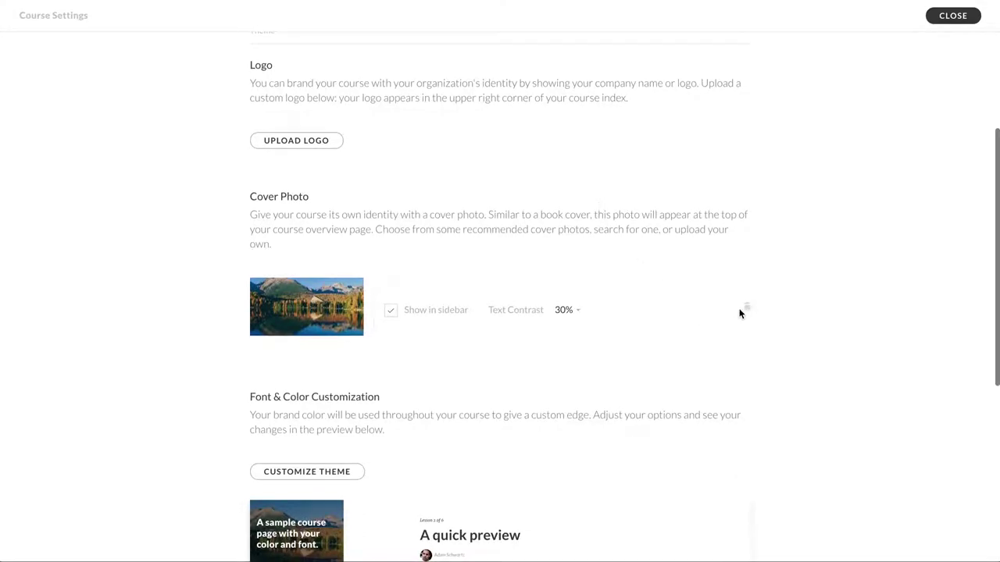
pyautogui.click(746, 308)
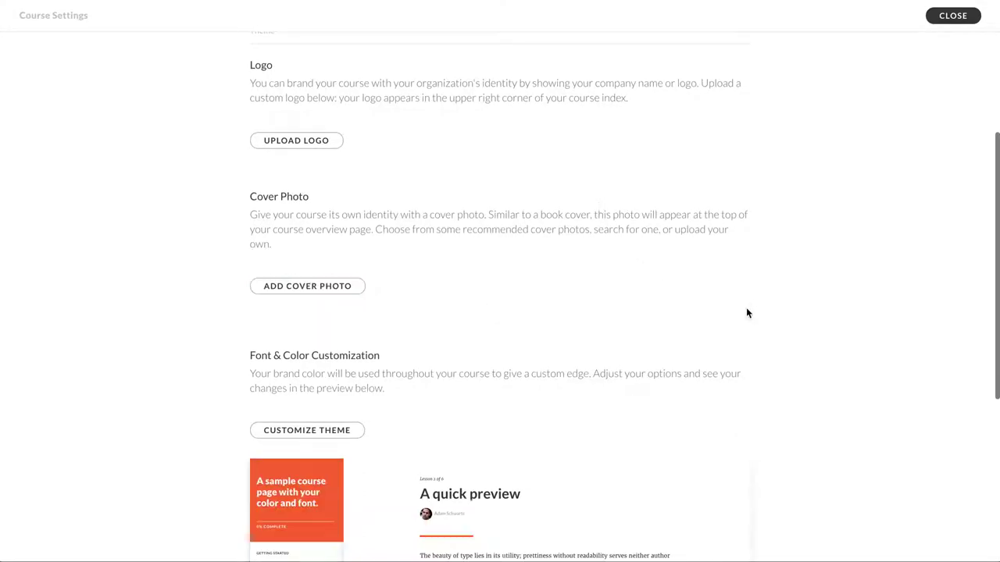
# - Search the cover photo library for "turntable" and use the photo of the turquoise and pink record as the course's cover photo
pyautogui.click(316, 287)
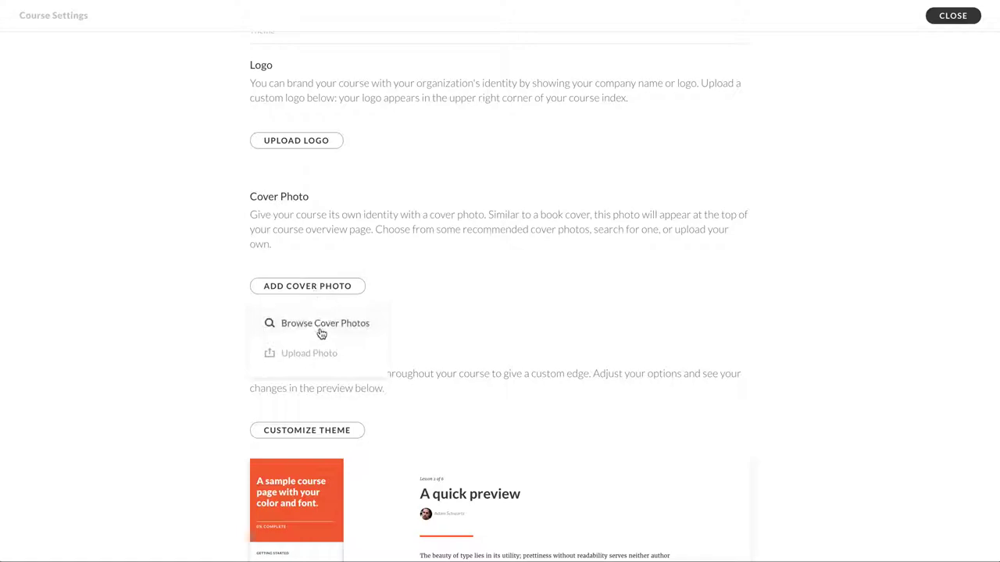
pyautogui.click(331, 328)
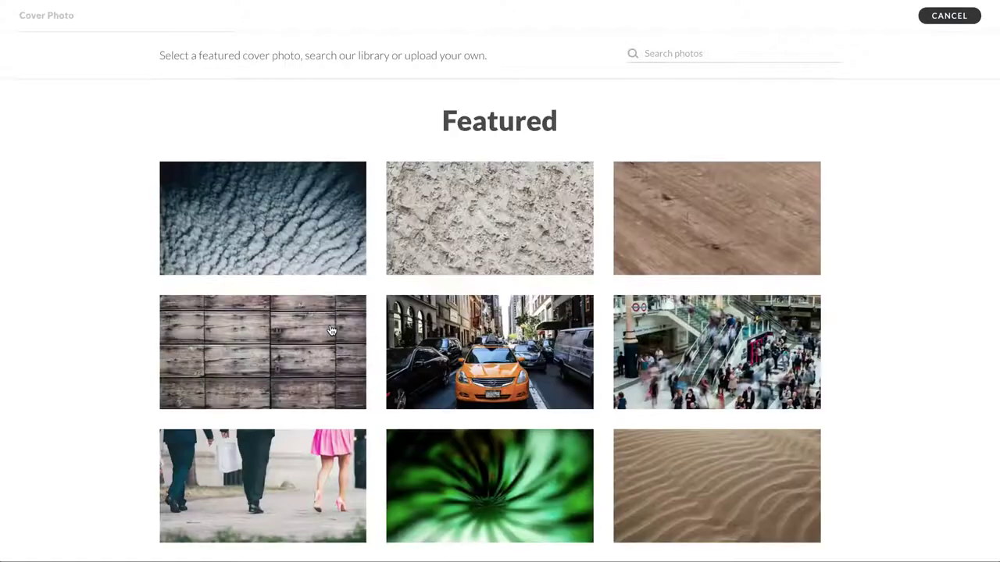
pyautogui.click(659, 53)
pyautogui.write('turnta')
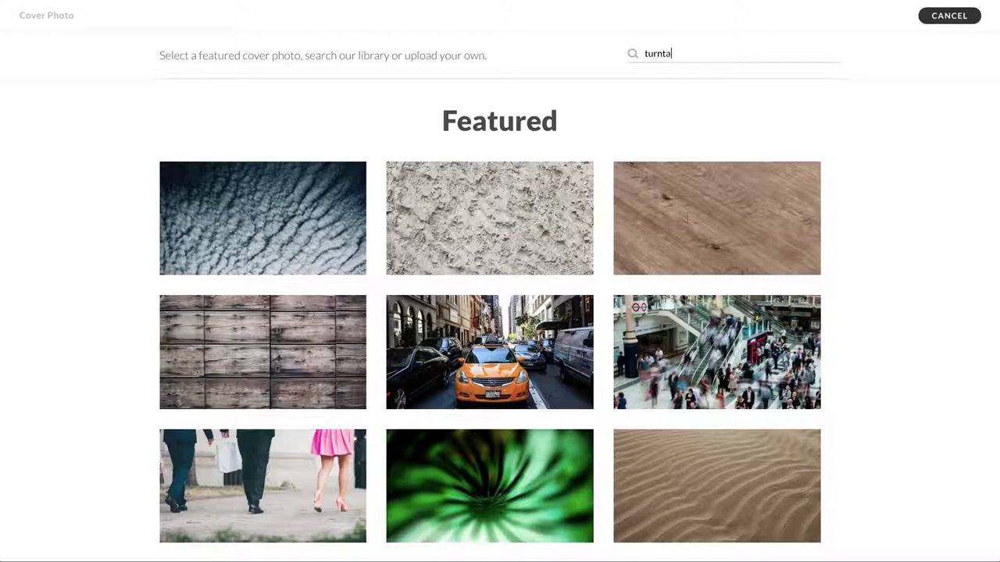
pyautogui.write('ble')
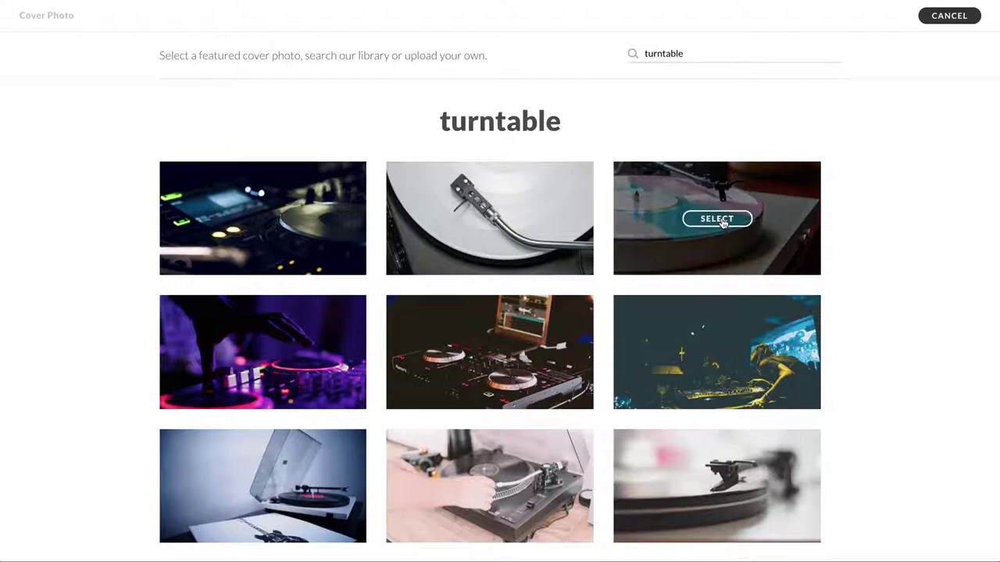
pyautogui.click(721, 221)
# - Switch the turntable cover photo's Show in sidebar option off and back on to compare the sample page
pyautogui.scroll(-3, 600, 310)
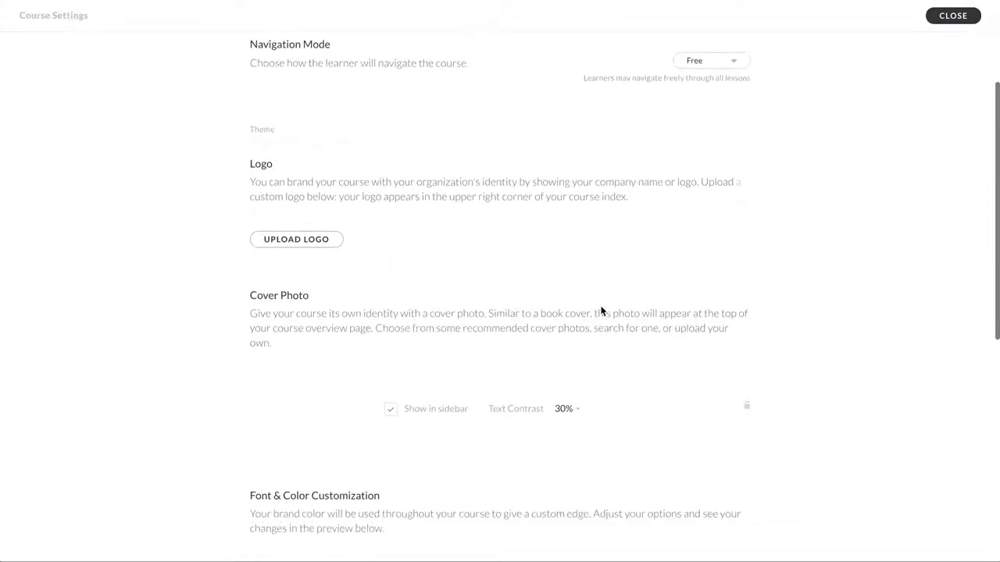
pyautogui.scroll(-2, 348, 365)
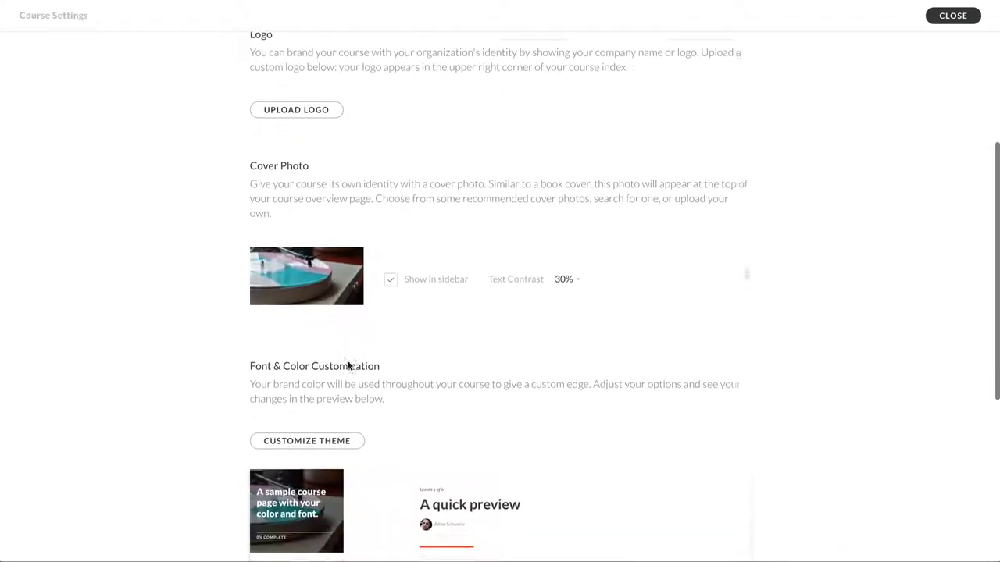
pyautogui.click(390, 202)
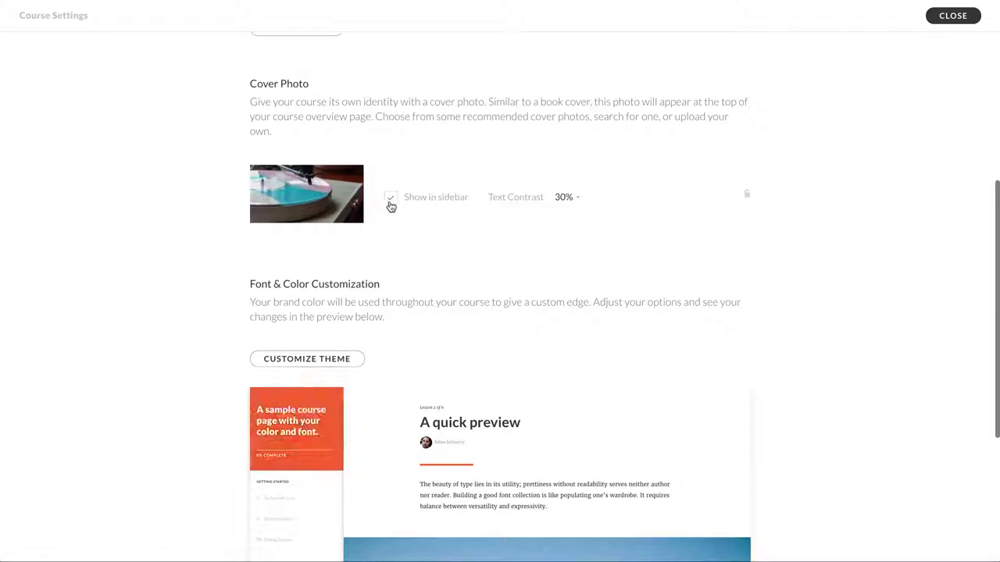
pyautogui.click(395, 204)
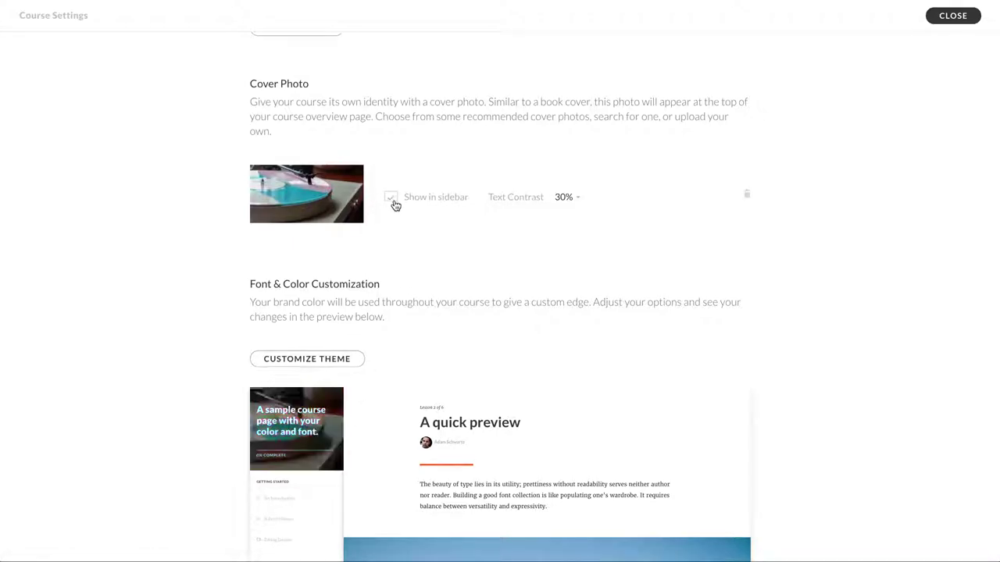
# - Preview the course with the turntable cover on desktop, tablet portrait, tablet landscape and mobile portrait, and return to editing
pyautogui.click(944, 25)
pyautogui.click(944, 23)
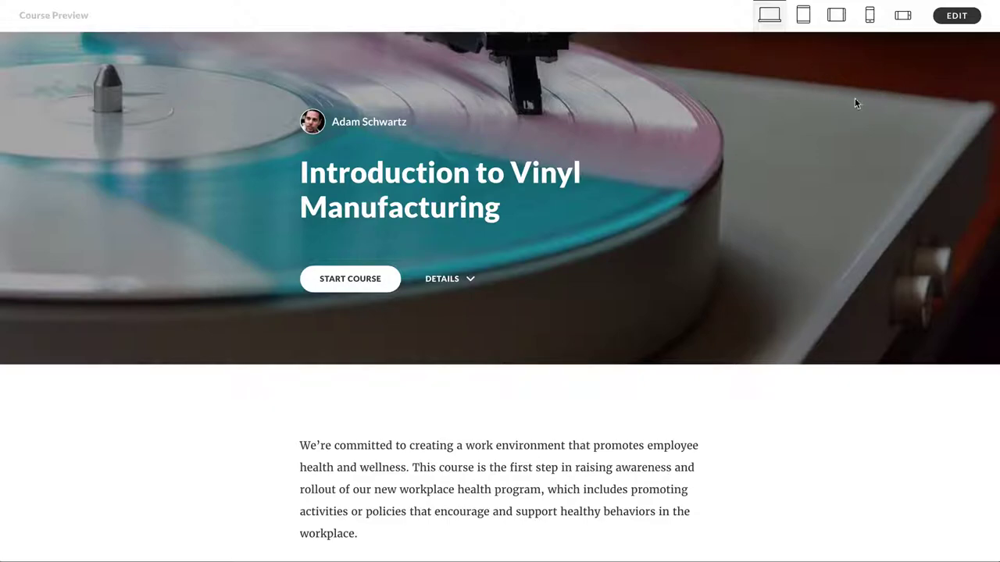
pyautogui.click(804, 24)
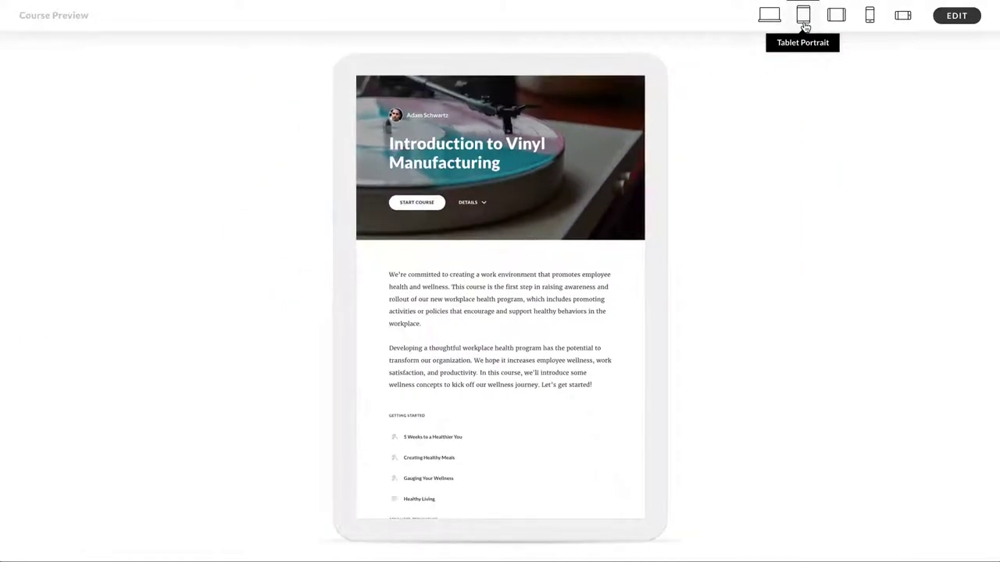
pyautogui.click(836, 26)
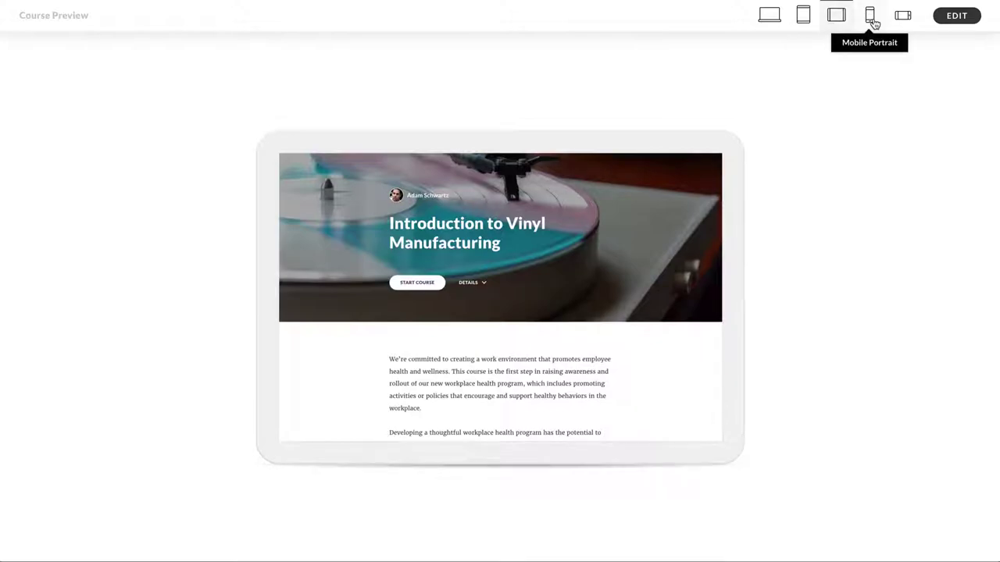
pyautogui.click(870, 23)
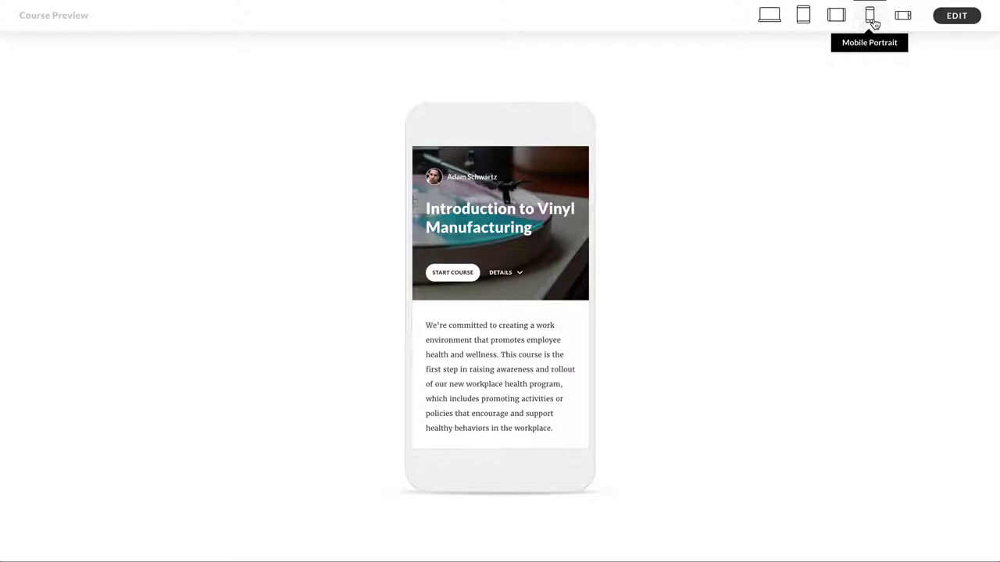
pyautogui.click(770, 22)
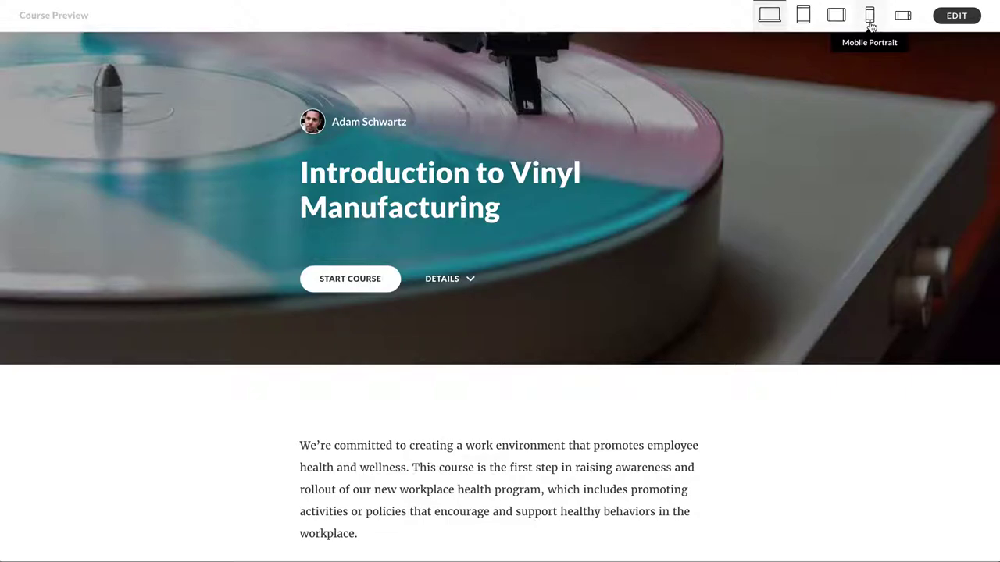
pyautogui.click(871, 26)
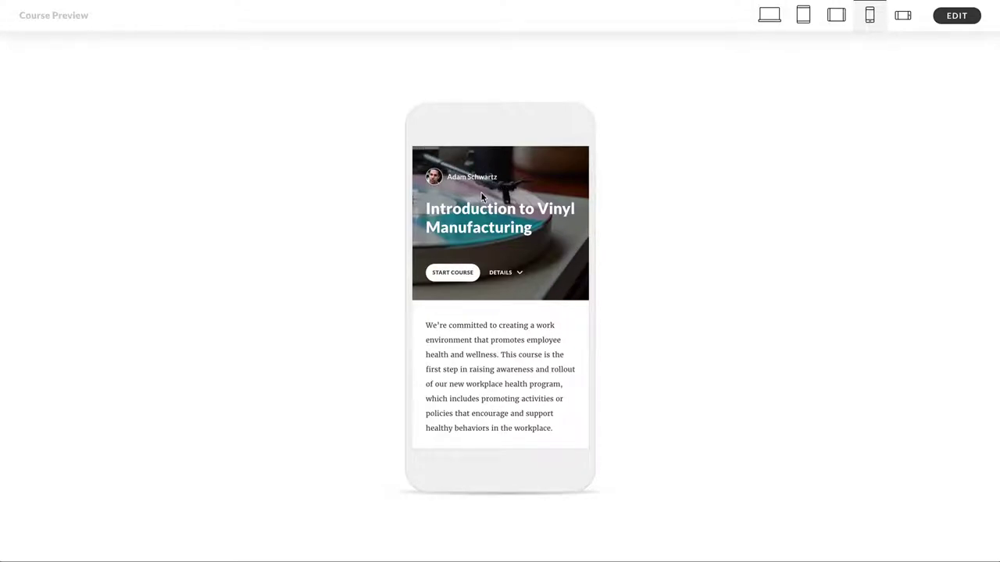
pyautogui.click(775, 21)
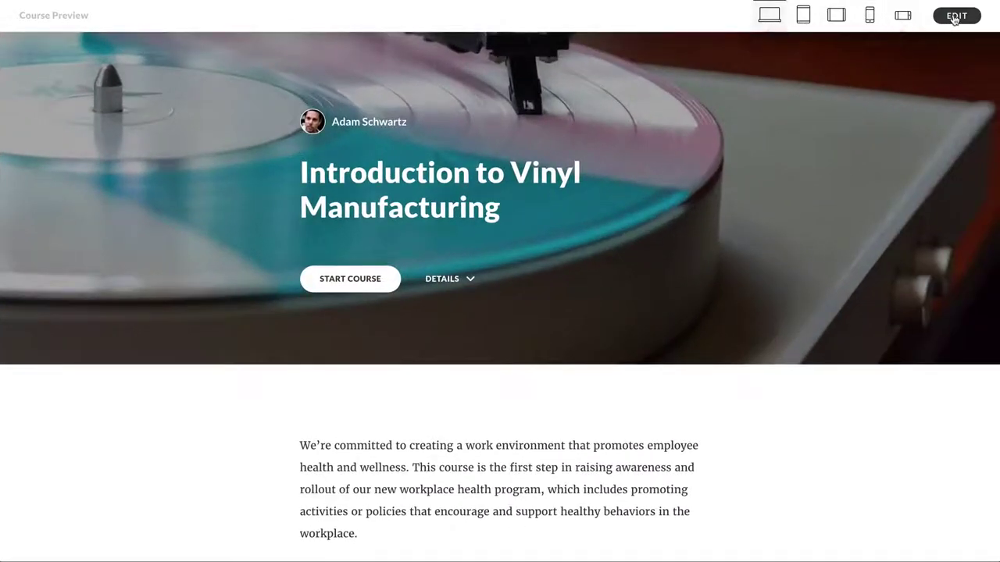
pyautogui.click(955, 17)
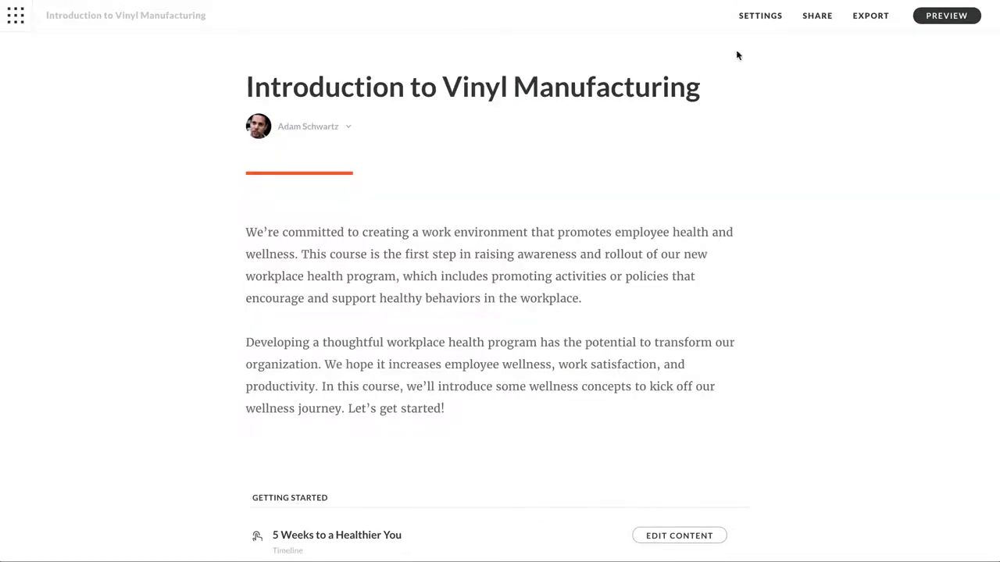
# - Remove the turntable cover photo in the course settings
pyautogui.click(763, 17)
pyautogui.scroll(-5, 618, 262)
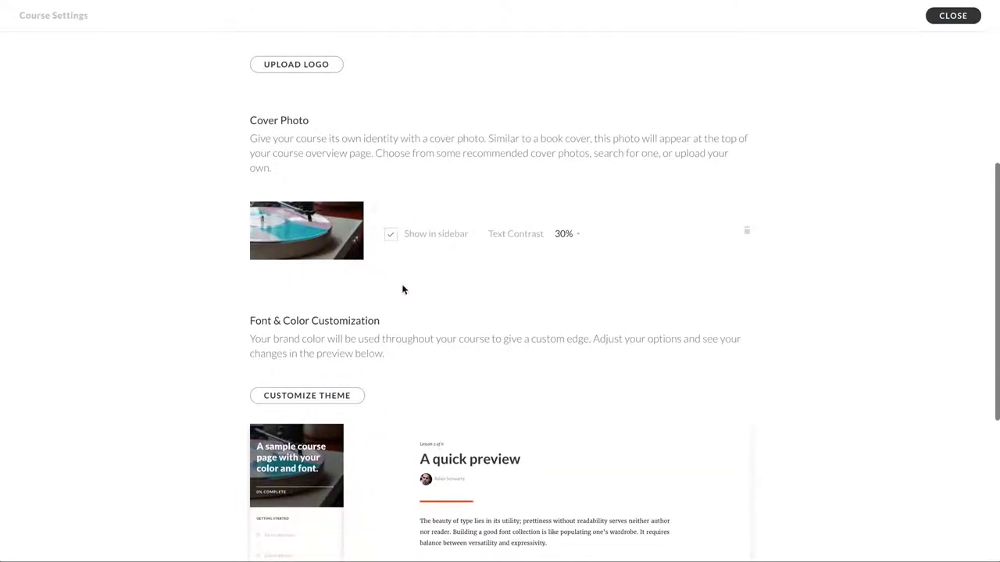
pyautogui.click(746, 234)
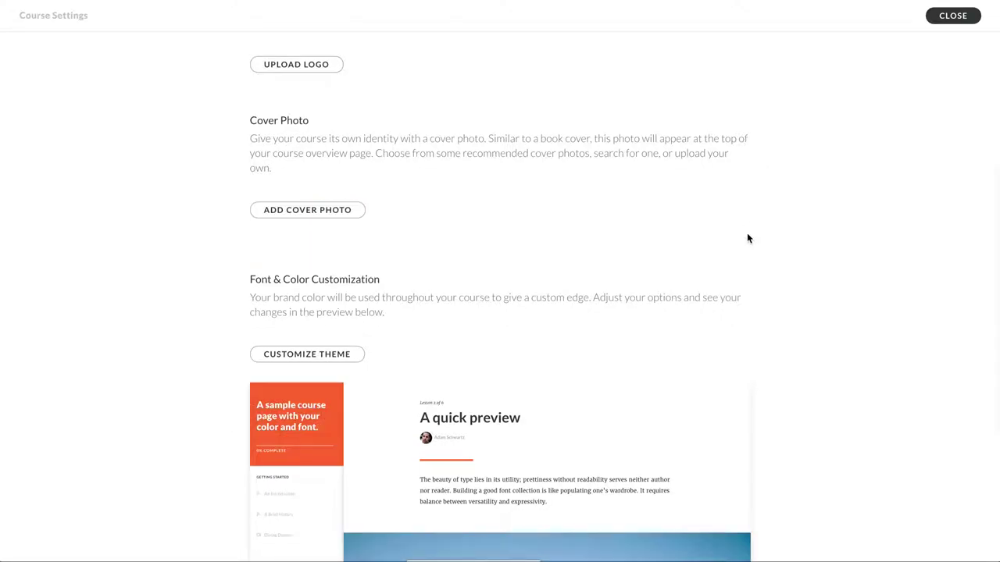
# - Search the cover photo library for "records" and choose the photo of the stacked record sleeves as the cover photo
pyautogui.click(314, 210)
pyautogui.click(329, 249)
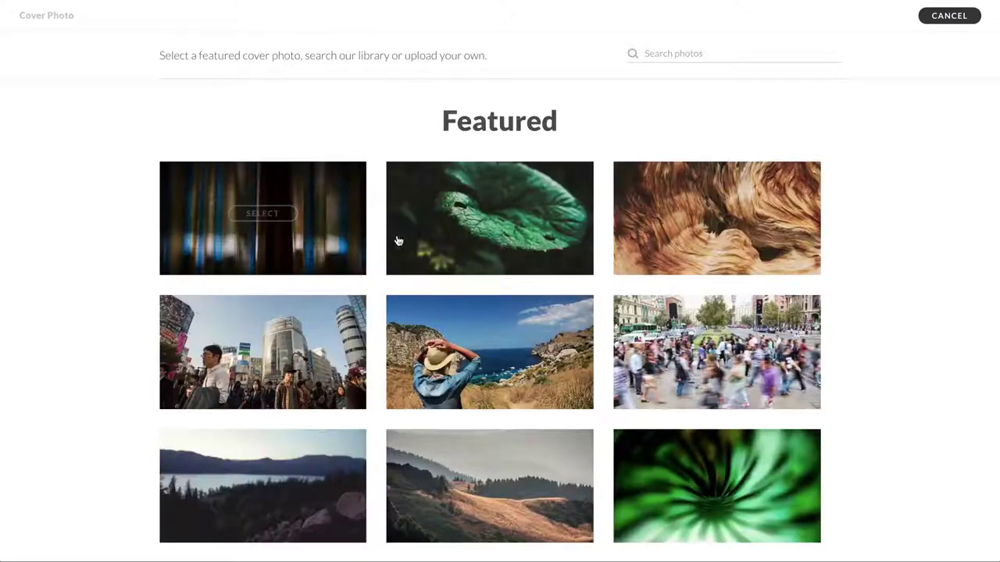
pyautogui.click(674, 54)
pyautogui.write('records')
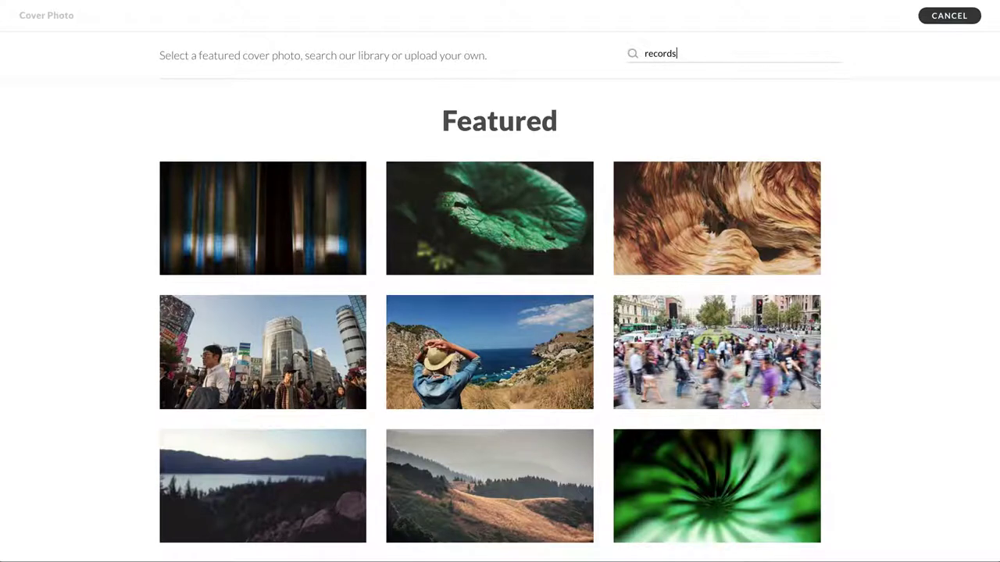
pyautogui.press('Return')
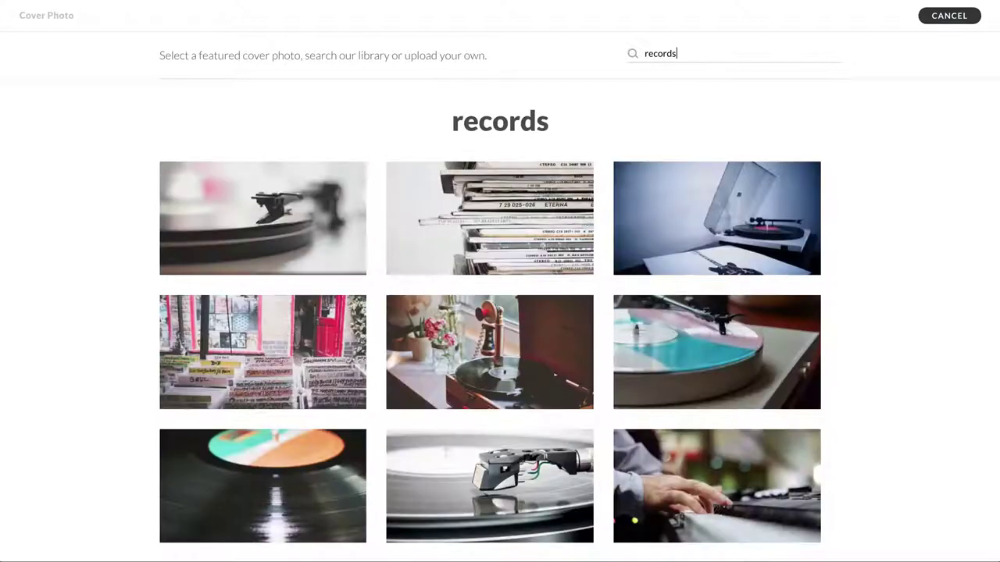
pyautogui.click(500, 220)
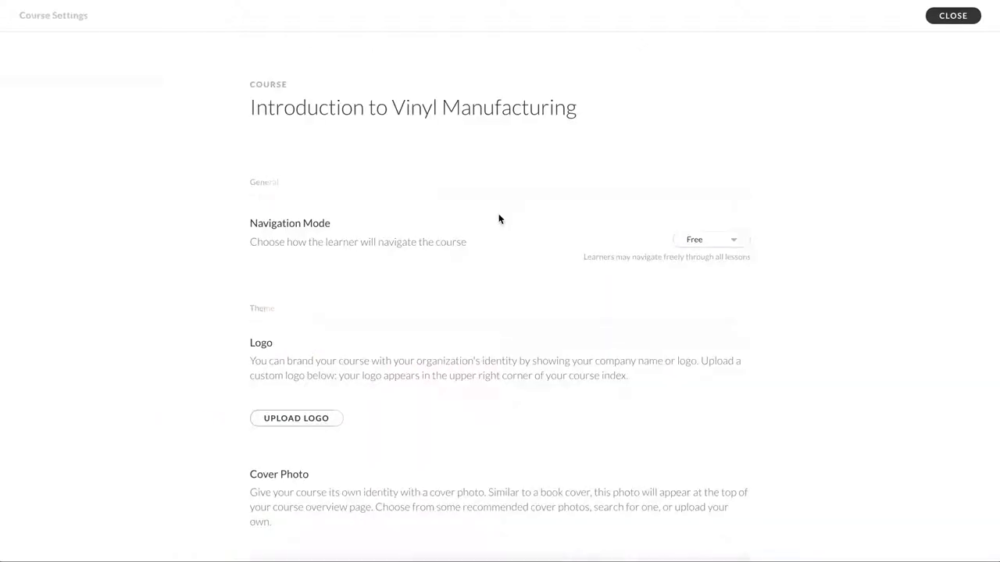
# - Check the stacked records cover in the settings' sample page and in the course preview, and return to editing
pyautogui.scroll(-3, 500, 219)
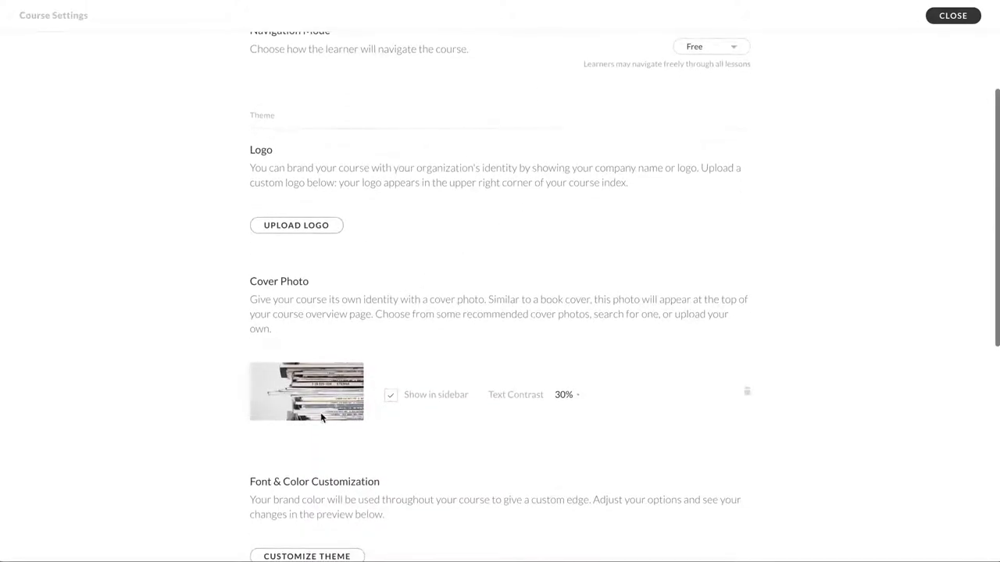
pyautogui.scroll(-2, 482, 316)
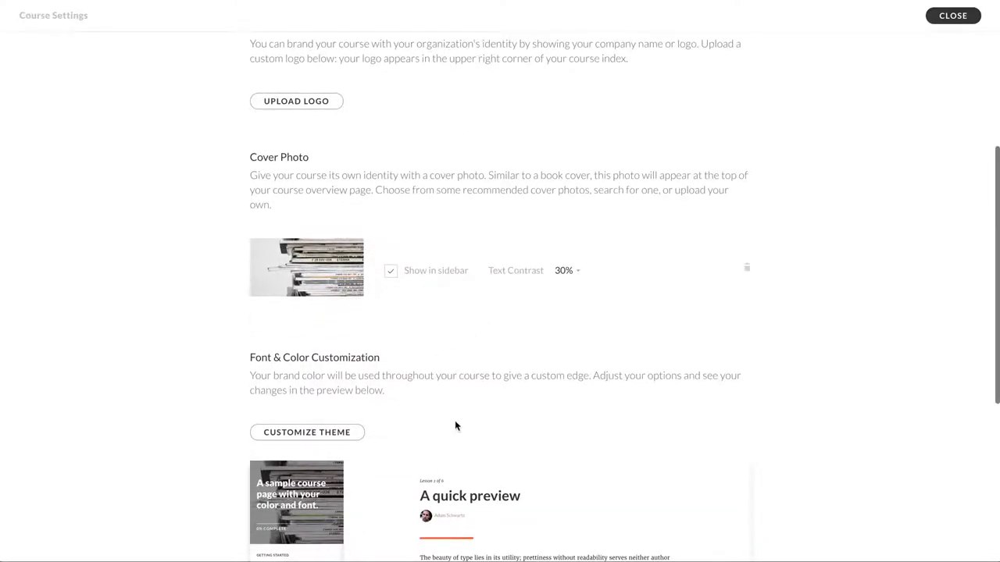
pyautogui.click(947, 27)
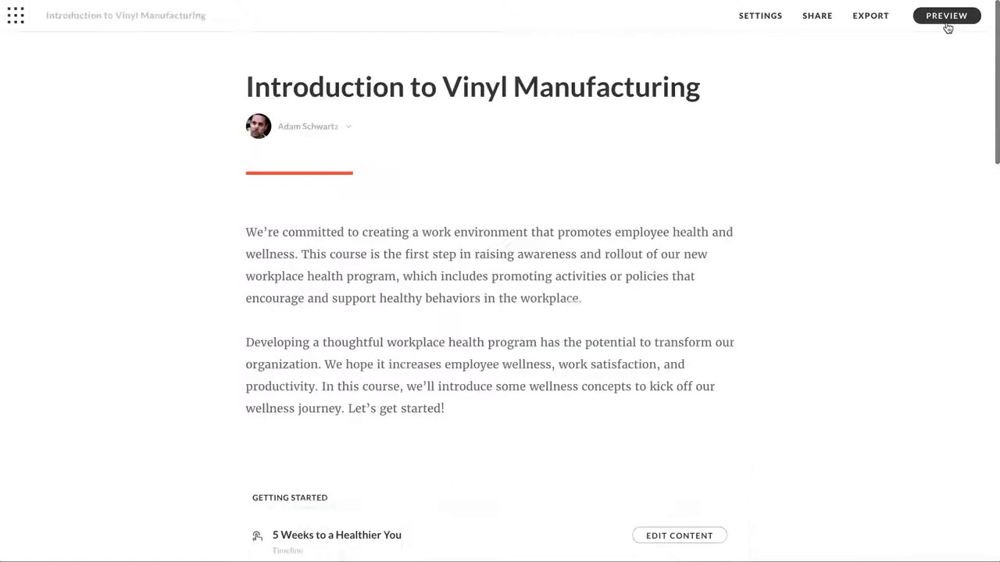
pyautogui.click(948, 27)
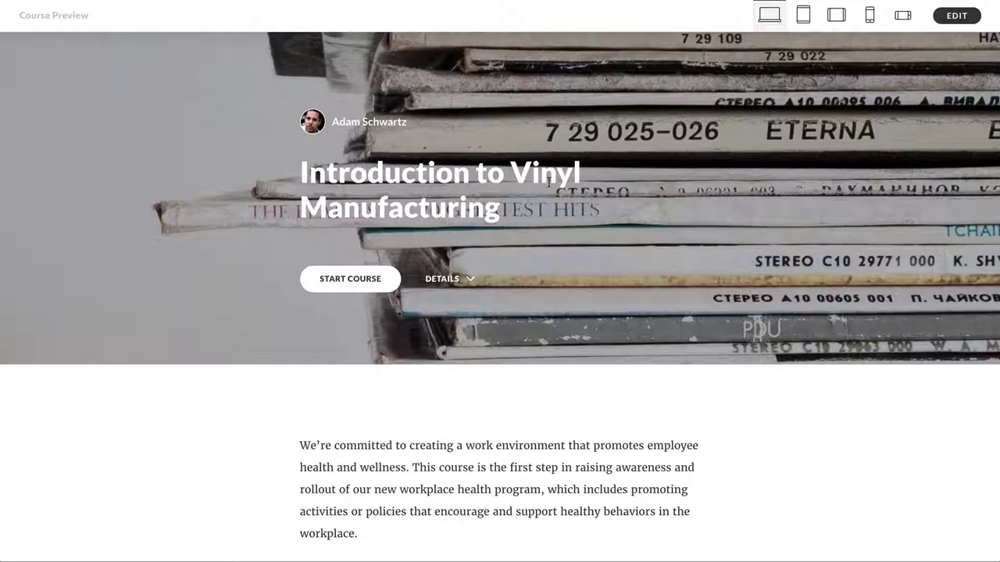
pyautogui.click(955, 16)
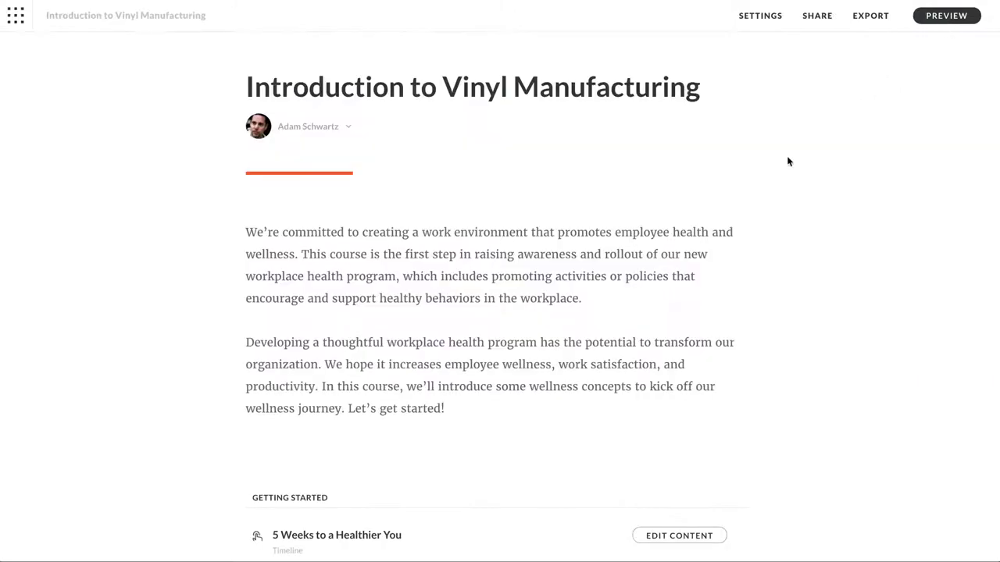
# - Set the cover photo's text contrast to 50% in the course settings and preview the course
pyautogui.click(748, 20)
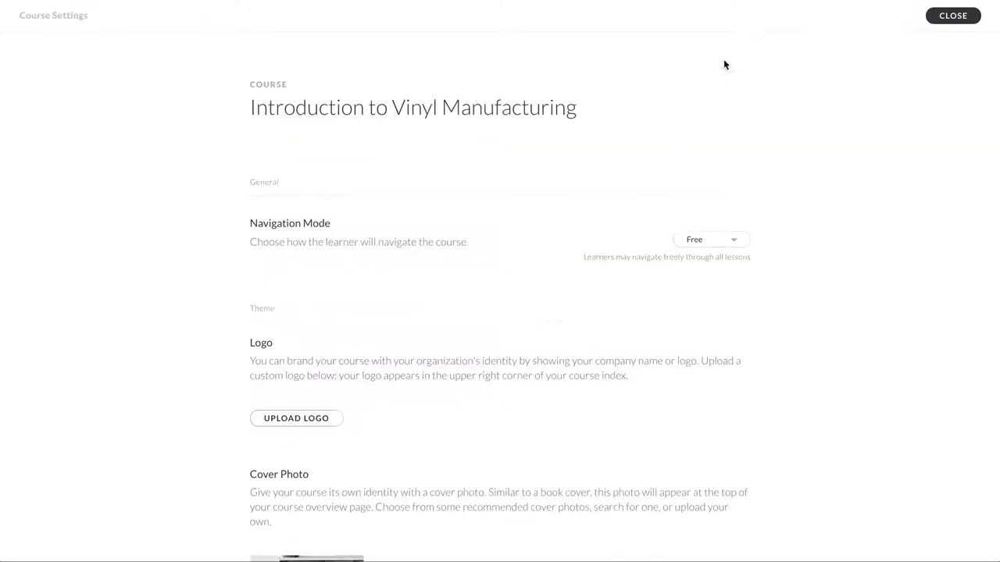
pyautogui.scroll(-3, 618, 221)
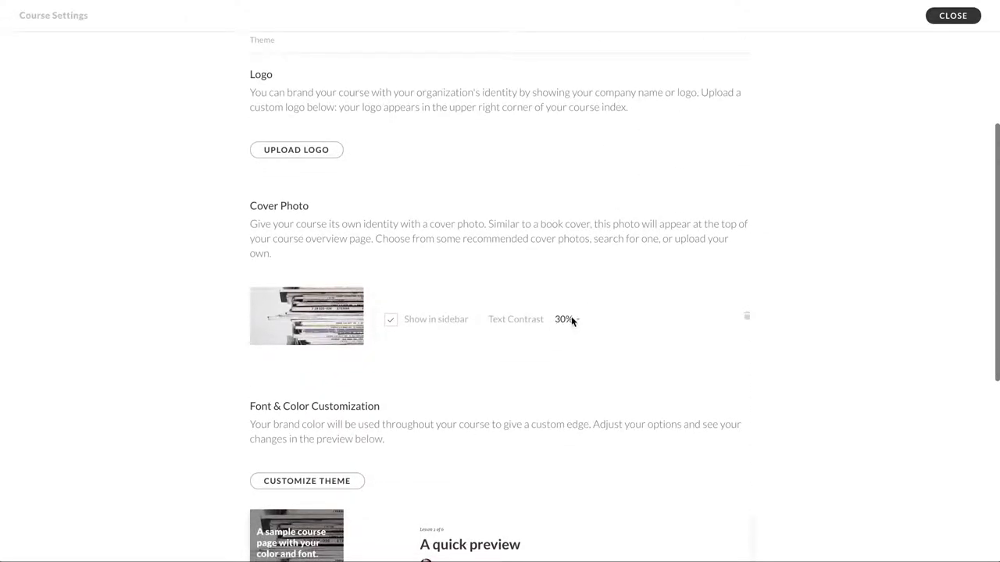
pyautogui.scroll(-2, 571, 316)
pyautogui.scroll(-2, 568, 318)
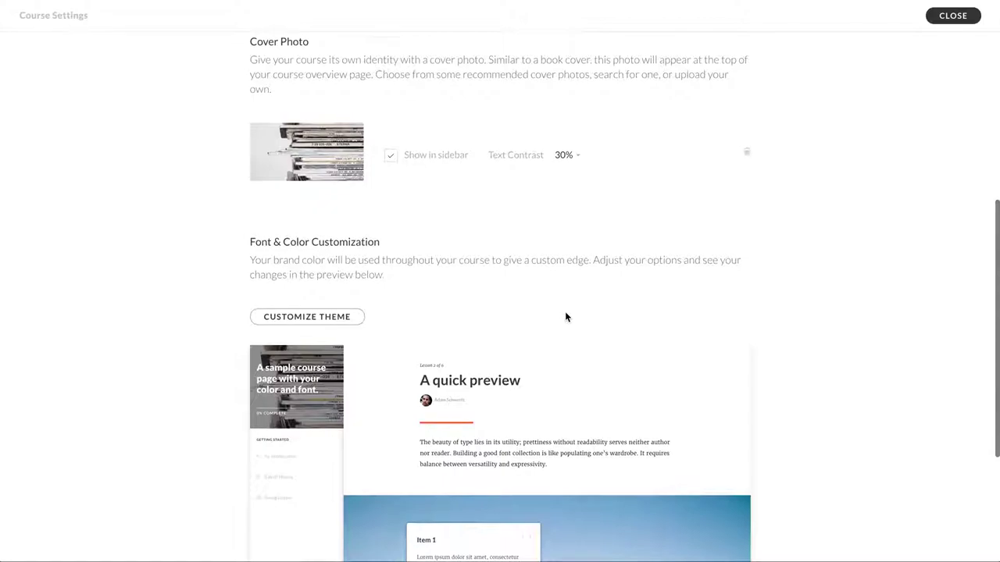
pyautogui.scroll(-1, 566, 317)
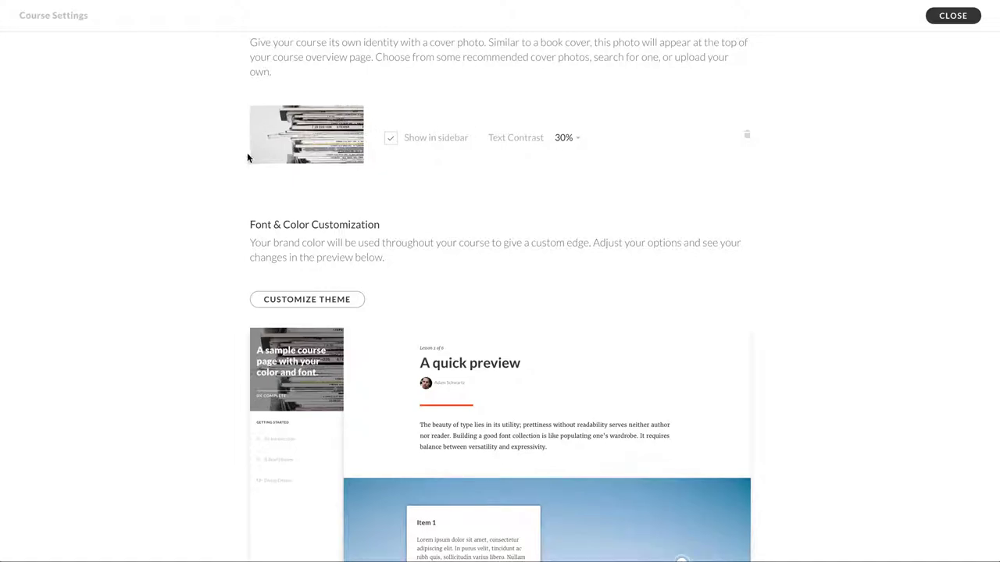
pyautogui.click(573, 142)
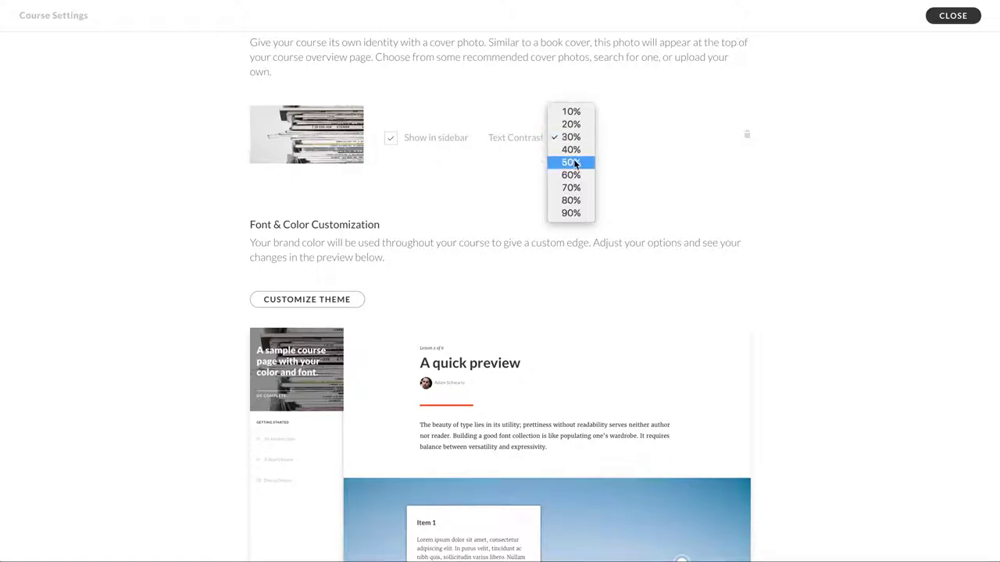
pyautogui.click(574, 162)
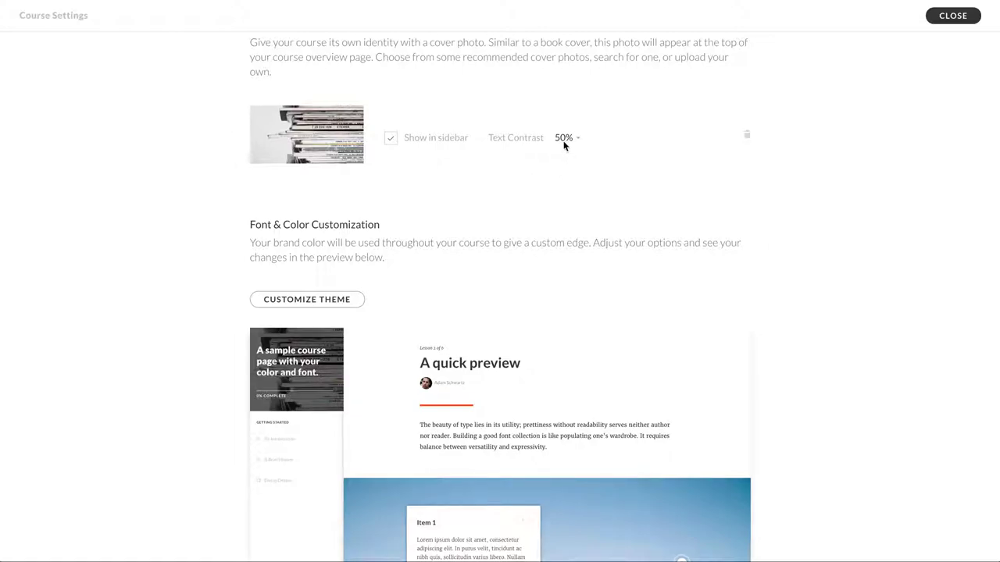
pyautogui.click(952, 21)
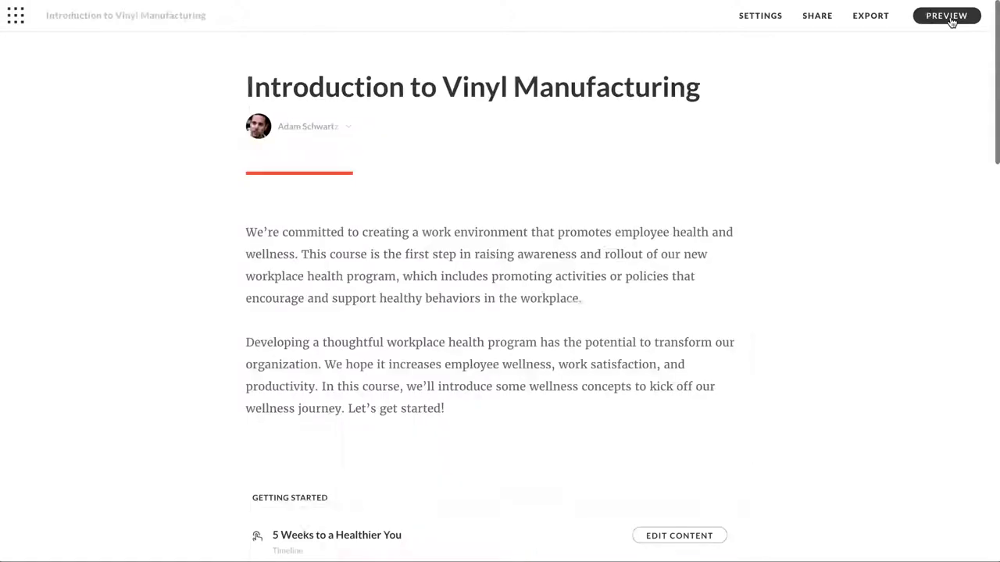
pyautogui.click(952, 20)
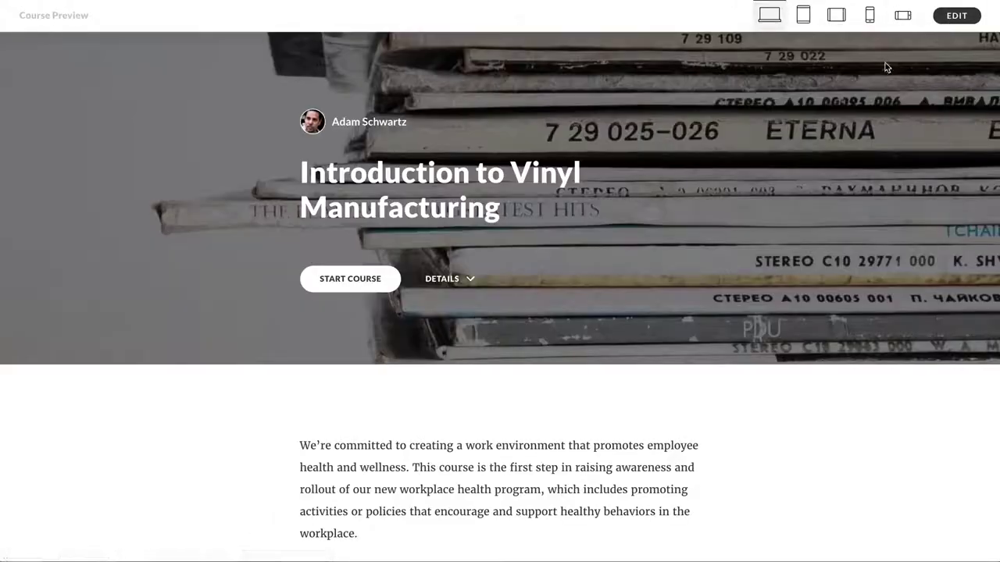